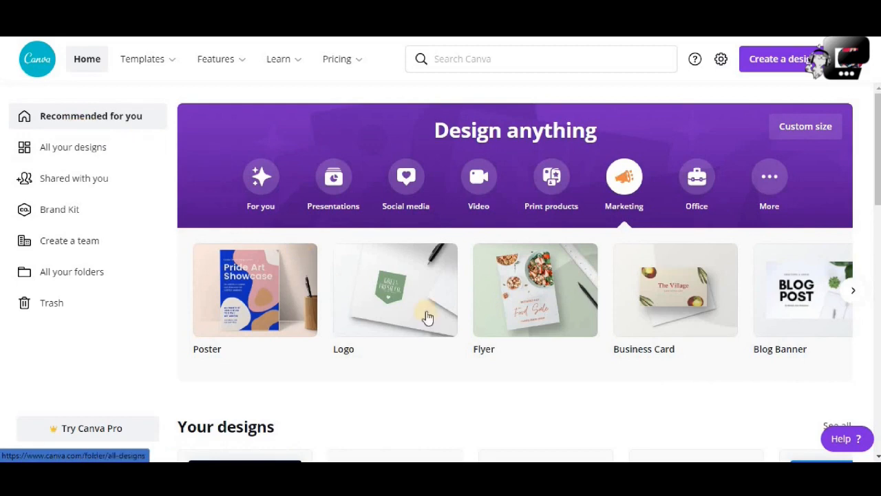
Look through the recommended designs on the home page and the available template categories.
scroll(483, 332, "down", 10)
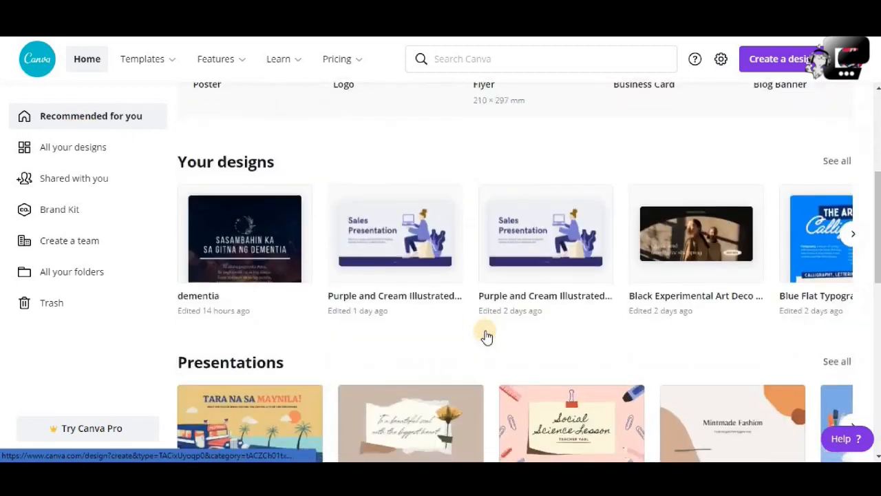
scroll(485, 336, "down", 7)
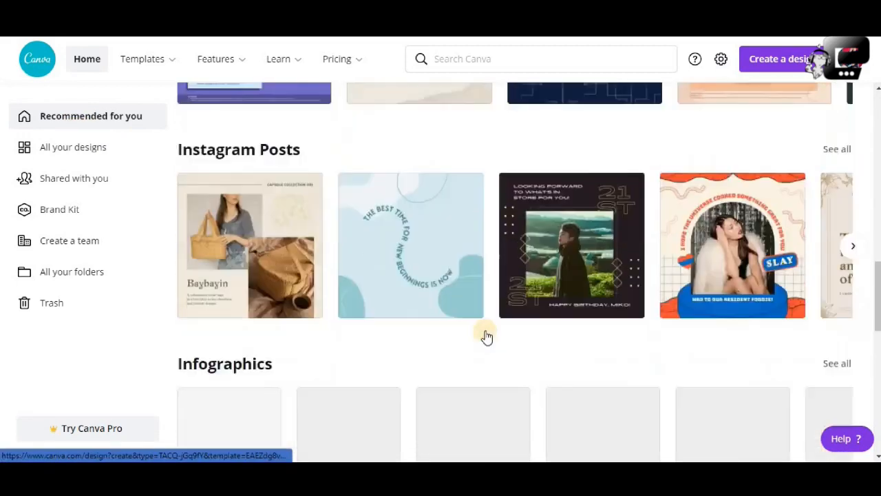
scroll(485, 335, "down", 5)
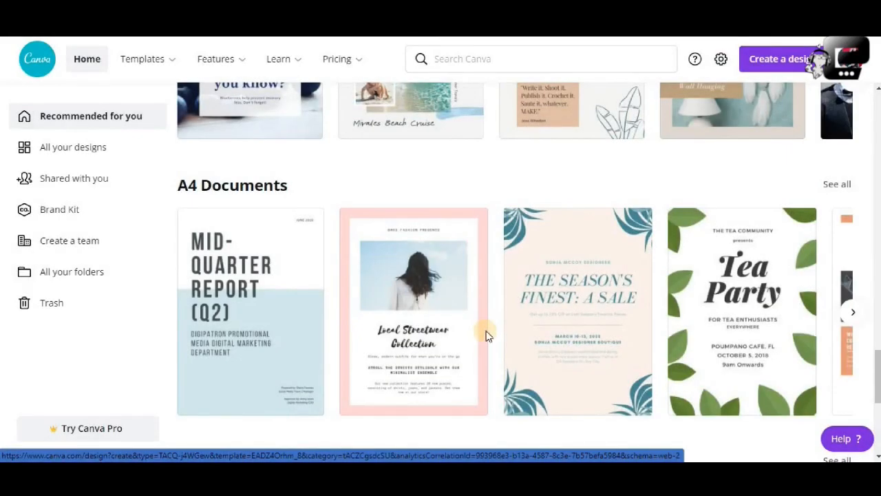
scroll(486, 336, "down", 3)
scroll(486, 336, "up", 5)
scroll(485, 336, "up", 12)
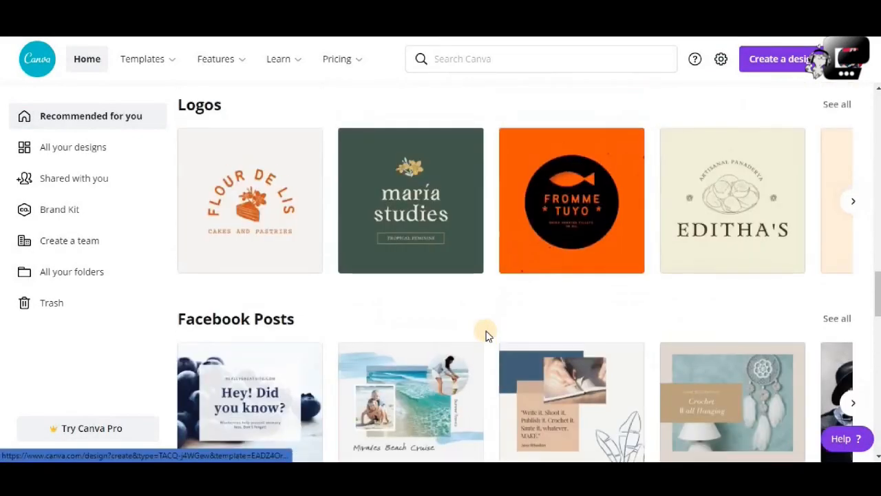
scroll(486, 336, "up", 6)
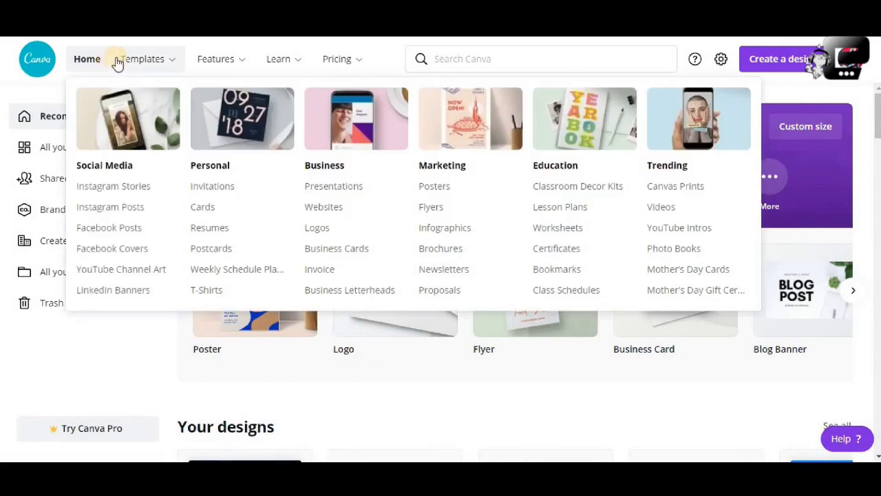
mouse_move(132, 60)
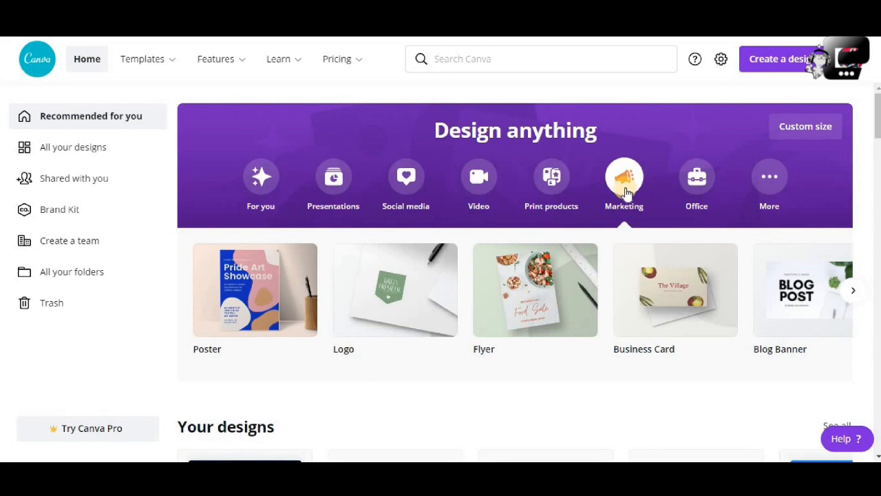
Create a blank 500 × 500 px logo design, and open the Logos template gallery from the Business category.
left_click(387, 294)
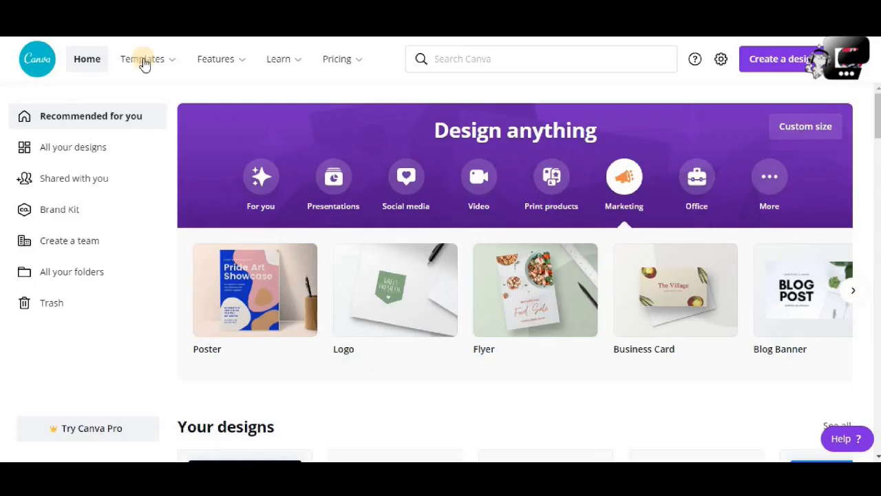
mouse_move(174, 69)
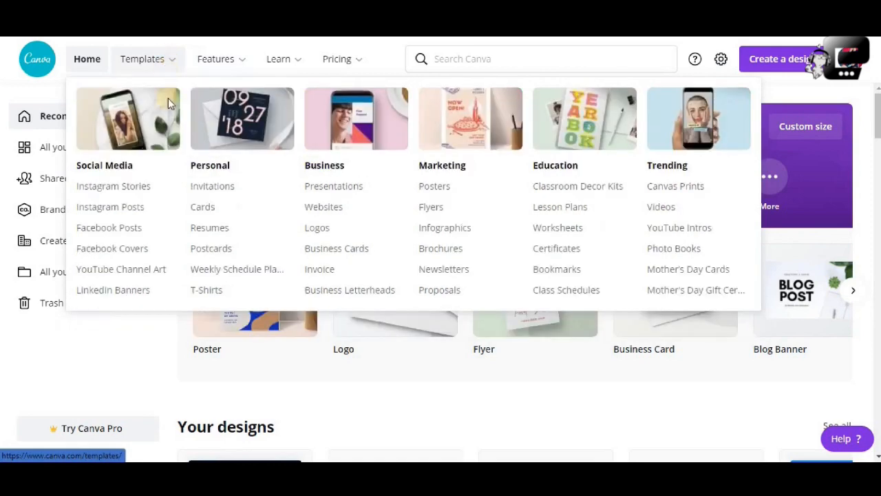
left_click(321, 230)
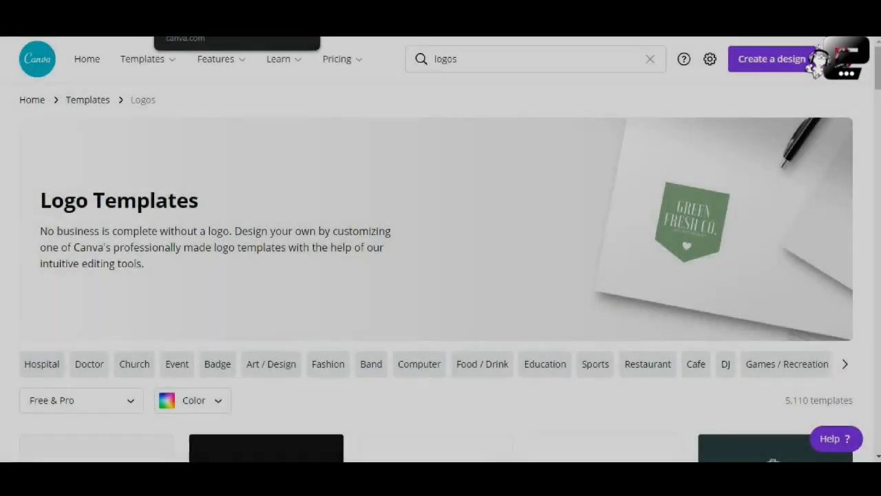
mouse_move(167, 66)
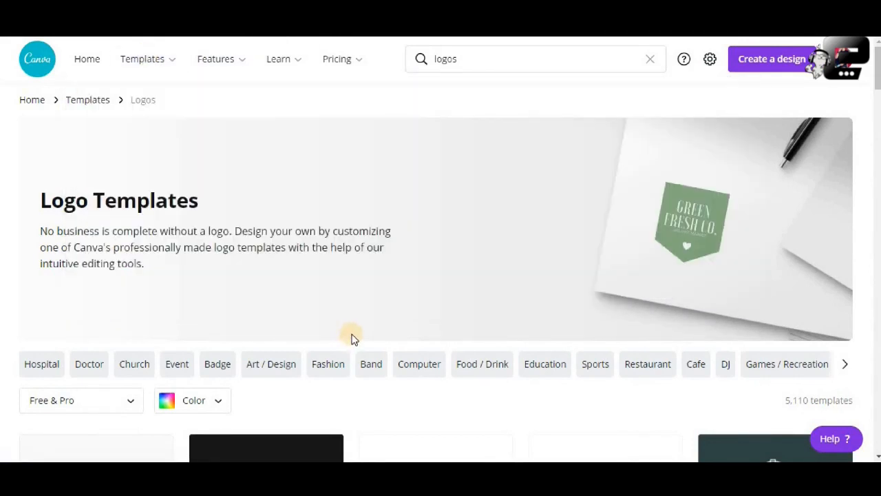
scroll(351, 337, "down", 5)
scroll(335, 305, "up", 5)
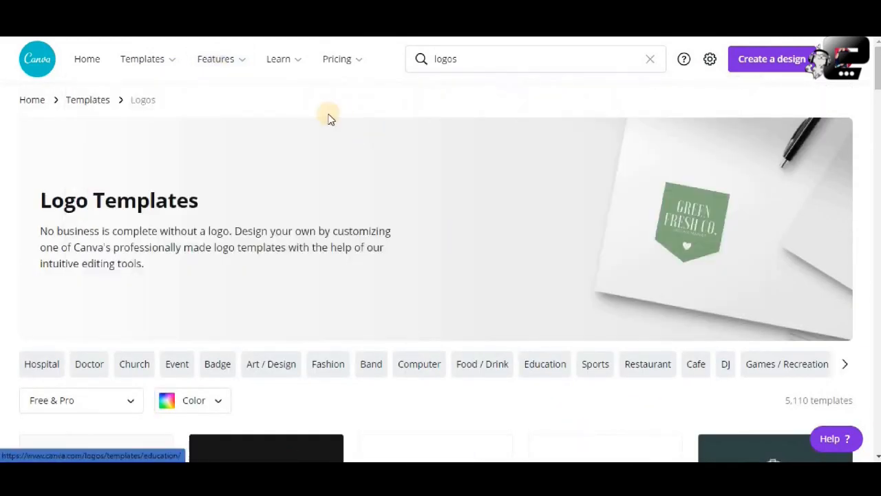
Show the Marketing design types on the home page and start a blank 500 × 500 px logo.
mouse_move(142, 59)
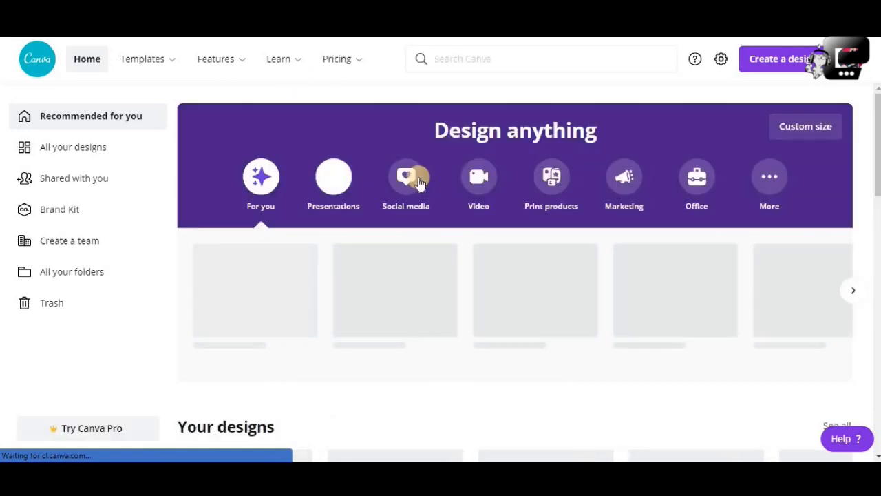
left_click(624, 179)
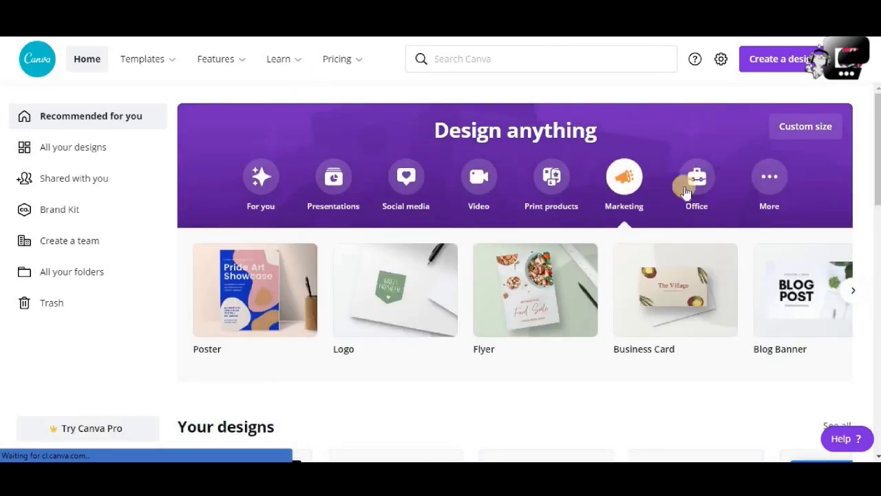
left_click(413, 312)
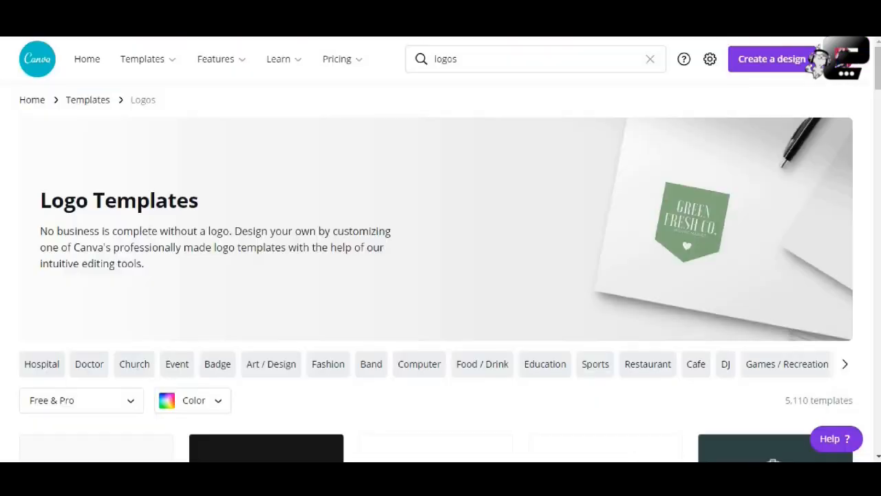
Open the gallery of logo templates in the Business category.
mouse_move(159, 66)
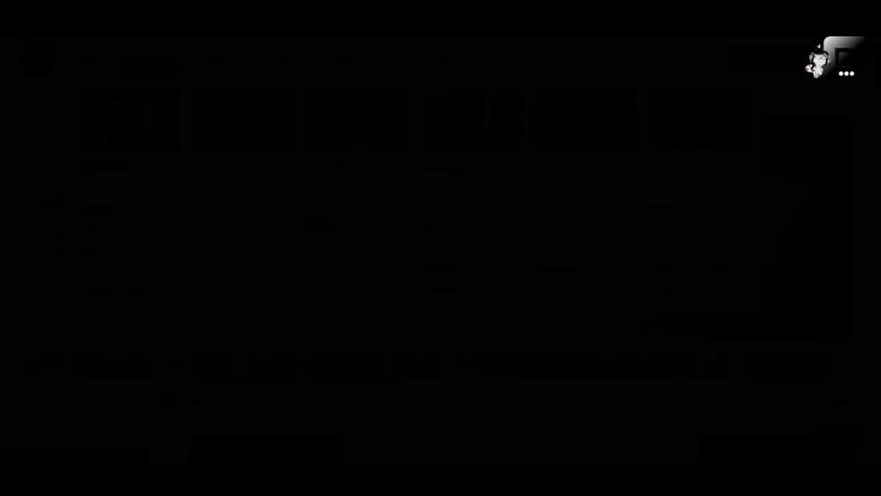
left_click(318, 230)
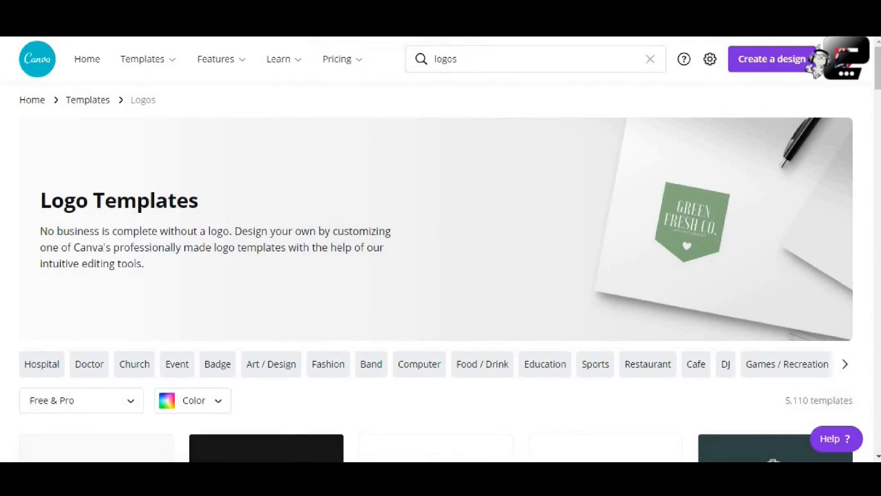
Browse the logo template gallery and compare the free and Pro designs.
scroll(482, 220, "down", 3)
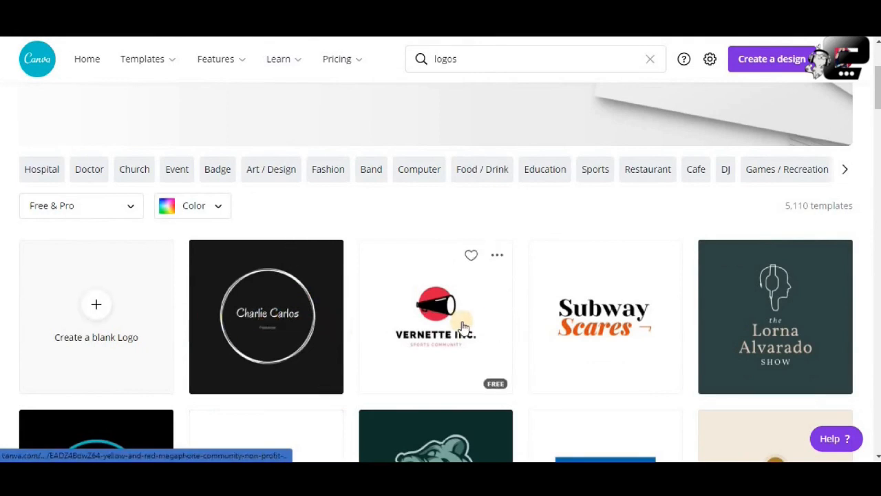
scroll(619, 310, "down", 1)
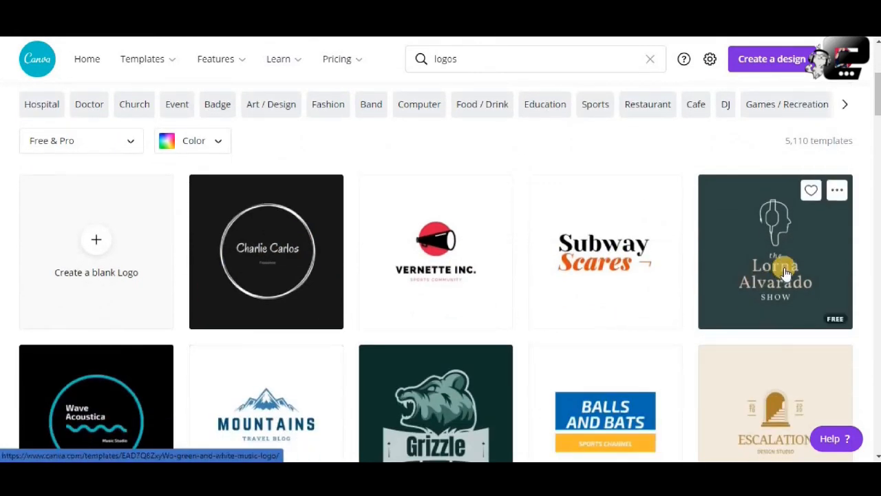
scroll(406, 258, "down", 1)
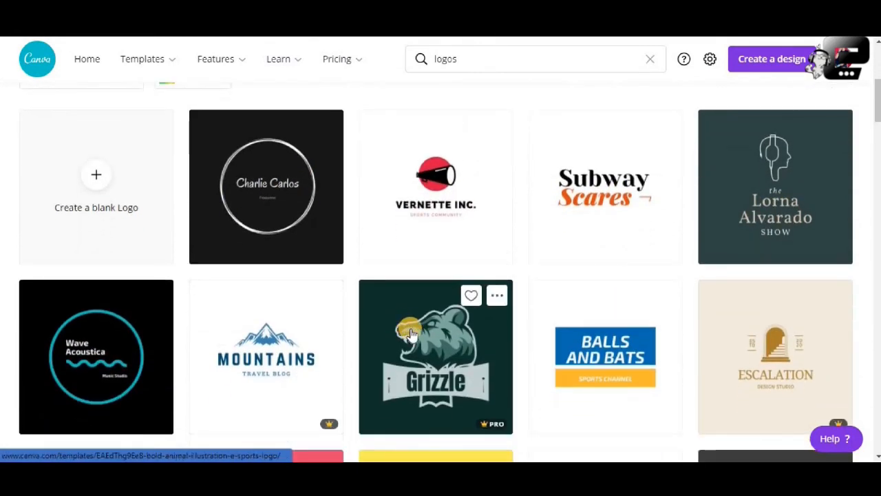
scroll(411, 334, "down", 1)
scroll(275, 255, "up", 2)
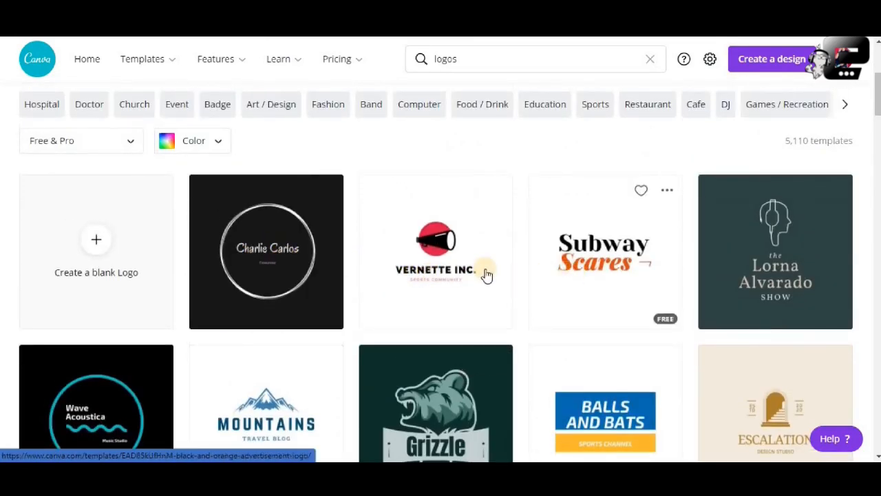
scroll(468, 269, "down", 1)
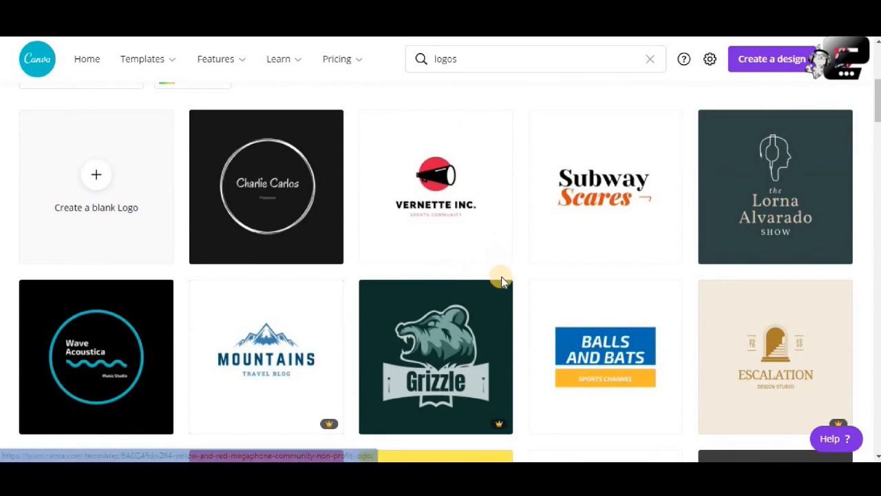
scroll(501, 276, "down", 1)
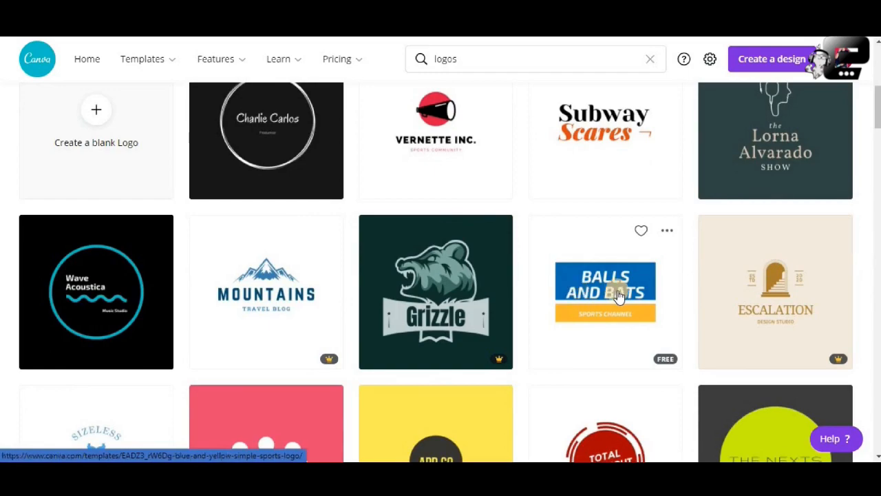
scroll(618, 295, "down", 3)
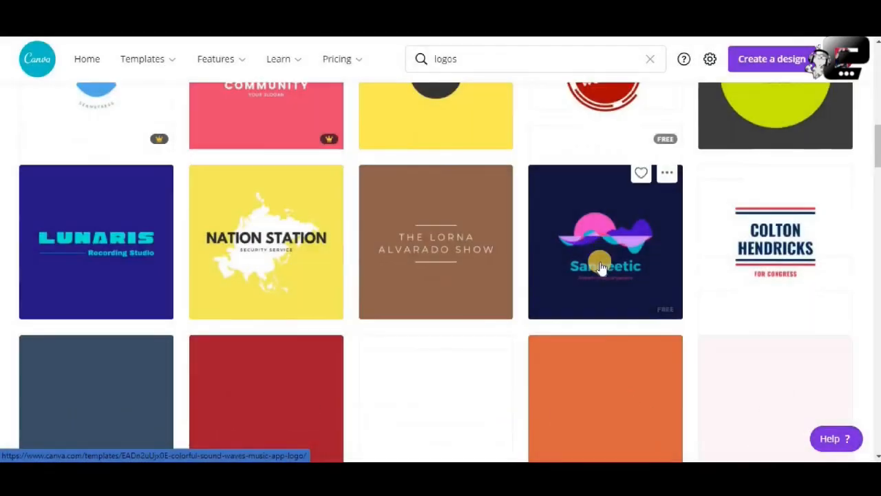
scroll(600, 261, "up", 3)
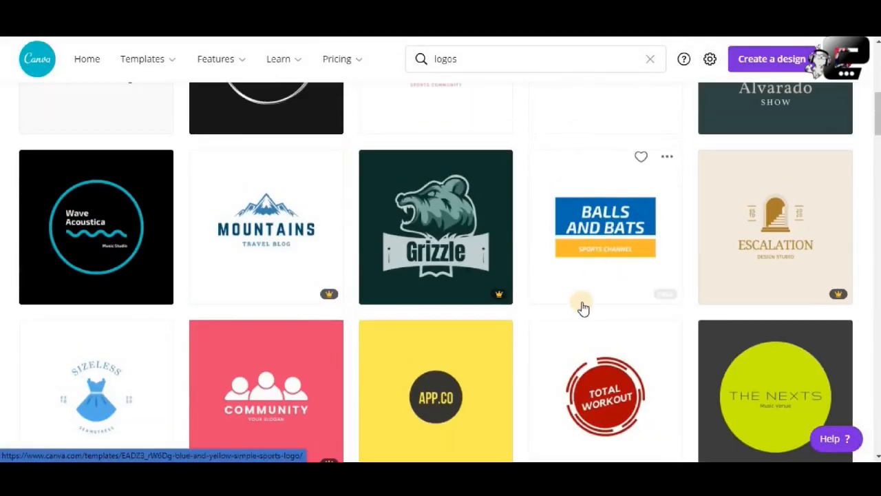
scroll(582, 309, "down", 3)
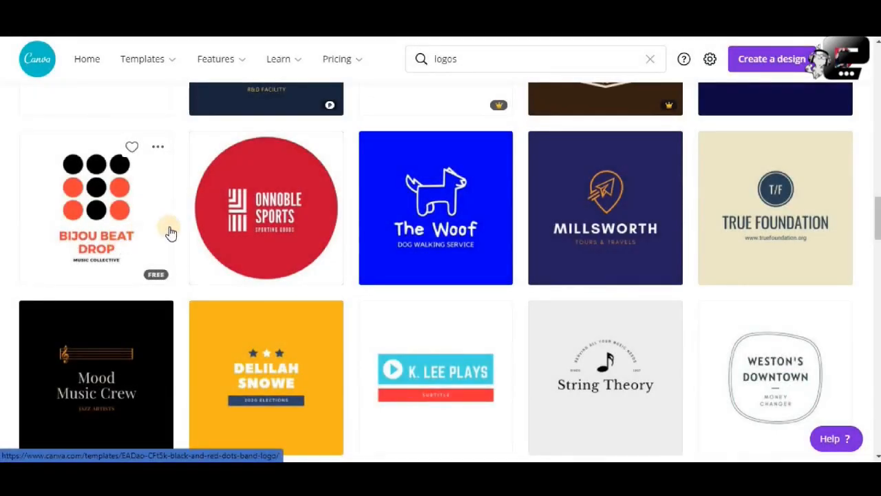
scroll(496, 239, "down", 2)
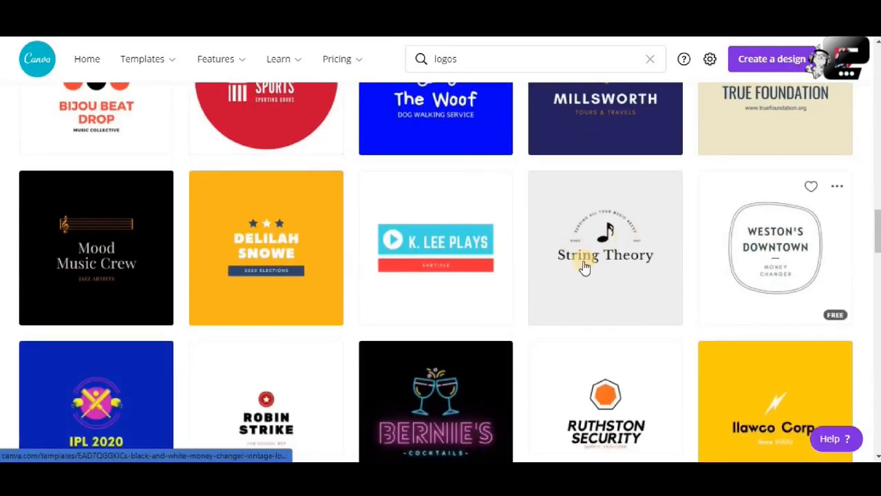
scroll(585, 263, "down", 2)
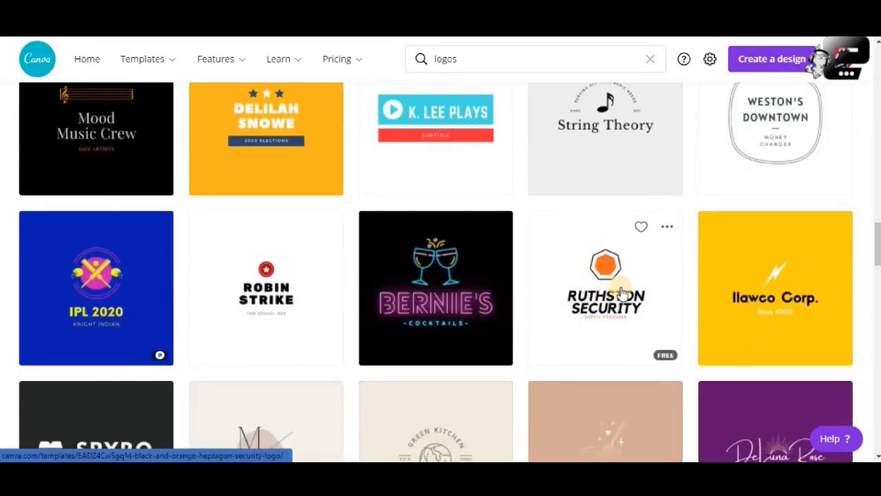
scroll(621, 292, "down", 3)
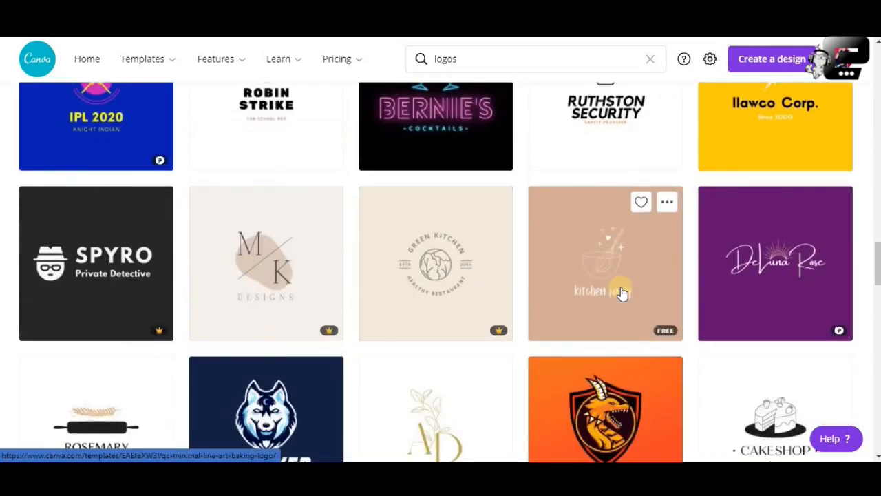
scroll(622, 293, "down", 1)
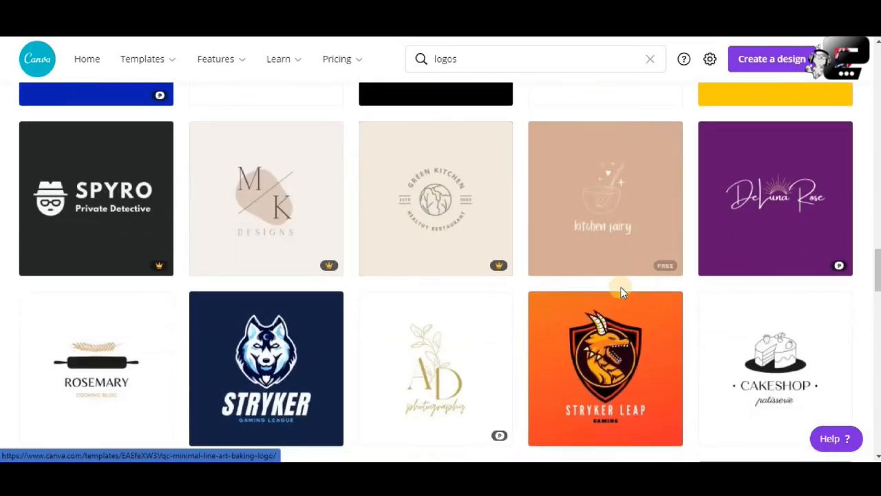
scroll(621, 289, "down", 2)
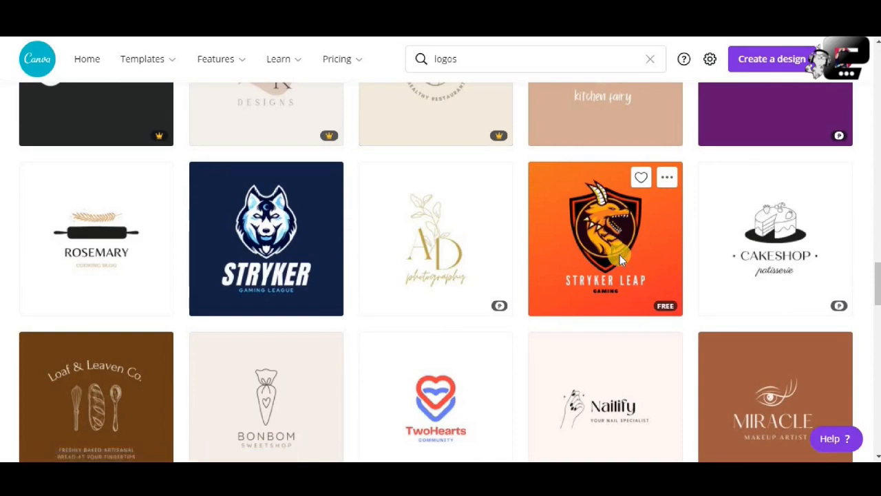
Open the orange Stryker Leap dragon logo template and review its design details and pixel dimensions.
left_click(619, 255)
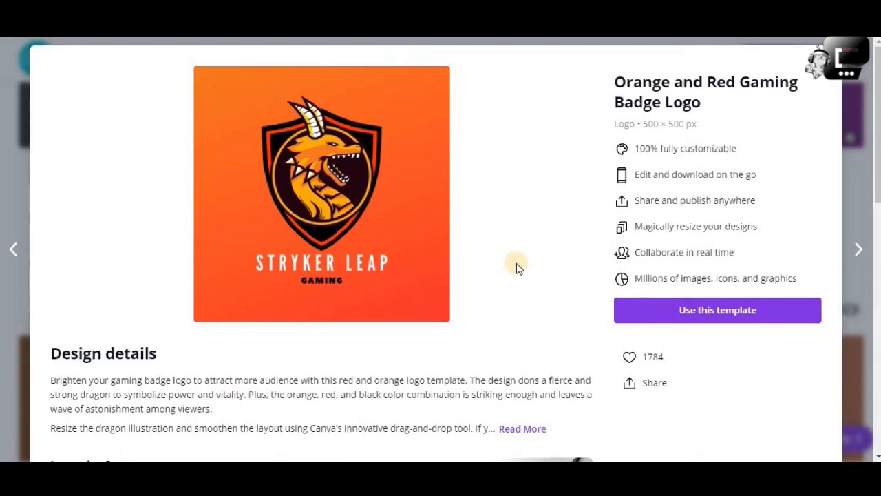
scroll(518, 266, "down", 2)
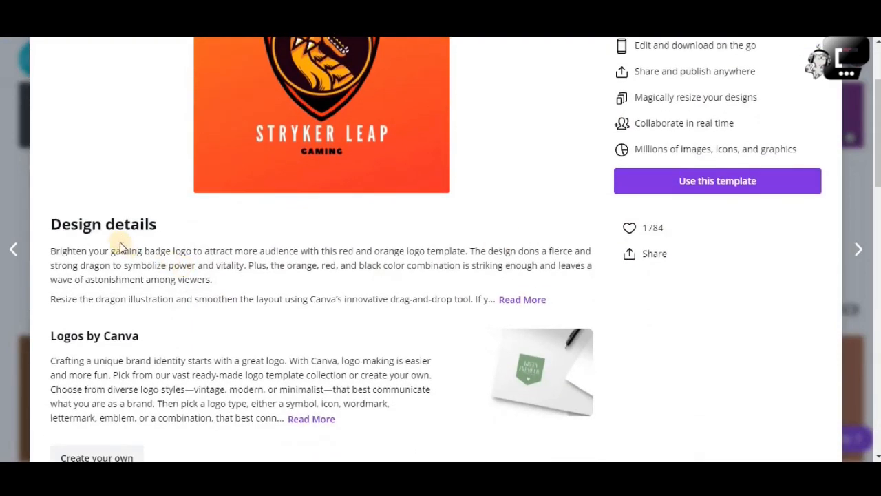
scroll(355, 260, "up", 2)
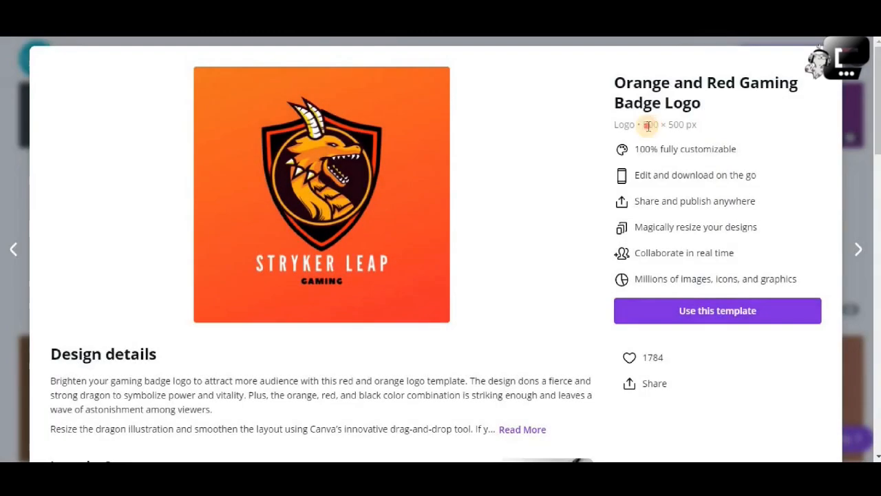
triple_click(647, 126)
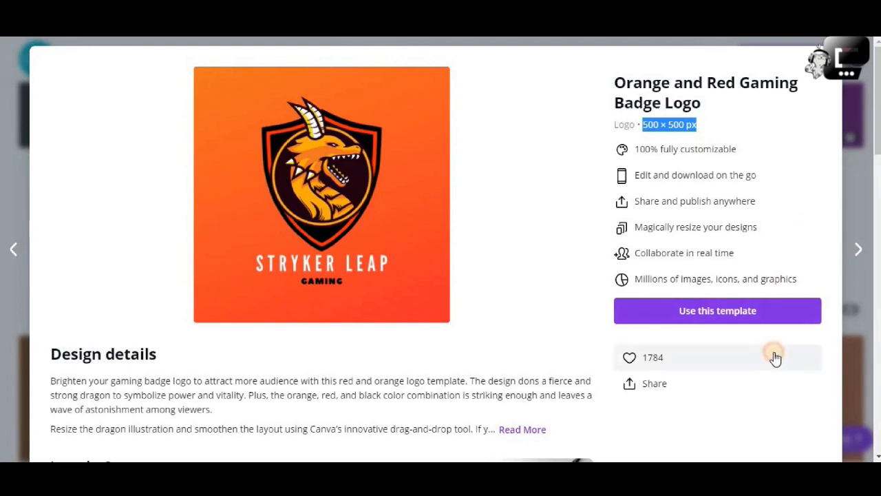
Add the Orange and Red Gaming Badge Logo template to the liked items.
left_click(773, 355)
scroll(749, 325, "down", 1)
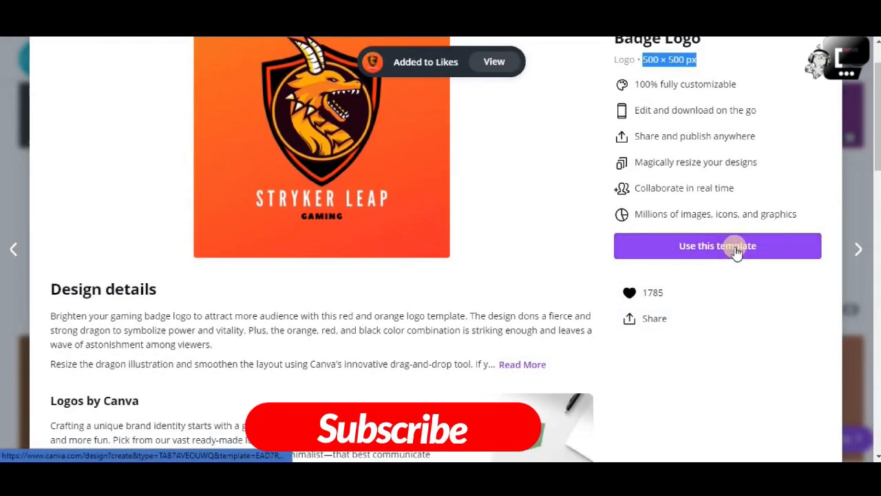
Start a design from the Orange and Red Gaming Badge Logo template and select the dragon illustration.
left_click(735, 248)
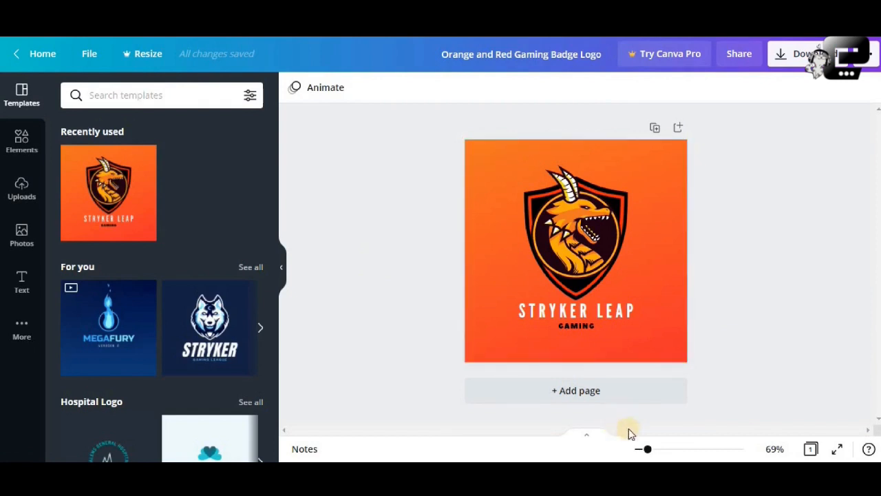
mouse_move(649, 451)
left_mouse_down()
mouse_move(637, 451)
mouse_move(682, 457)
mouse_move(658, 449)
left_mouse_up()
left_click(600, 255)
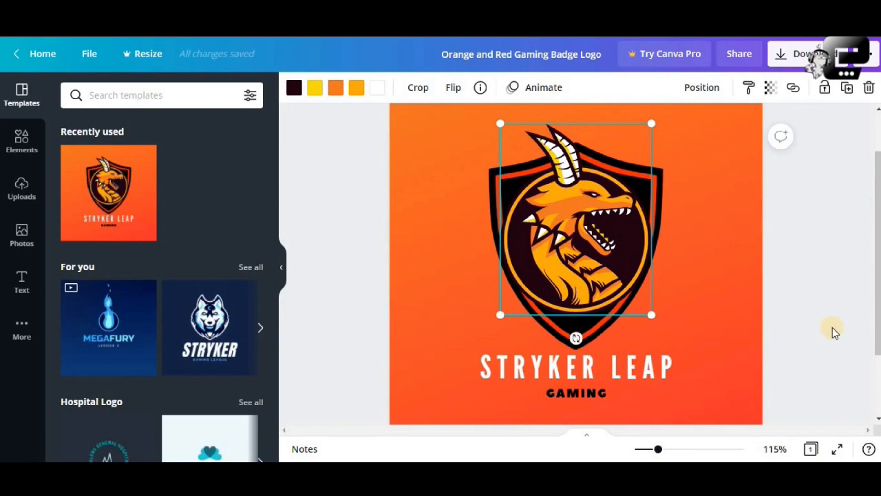
Examine the selected dragon illustration and the surrounding badge artwork at several zoom levels.
key("ctrl+minus")
key("ctrl+minus")
key("ctrl+plus")
key("ctrl+plus")
key("ctrl+plus")
key("ctrl+plus")
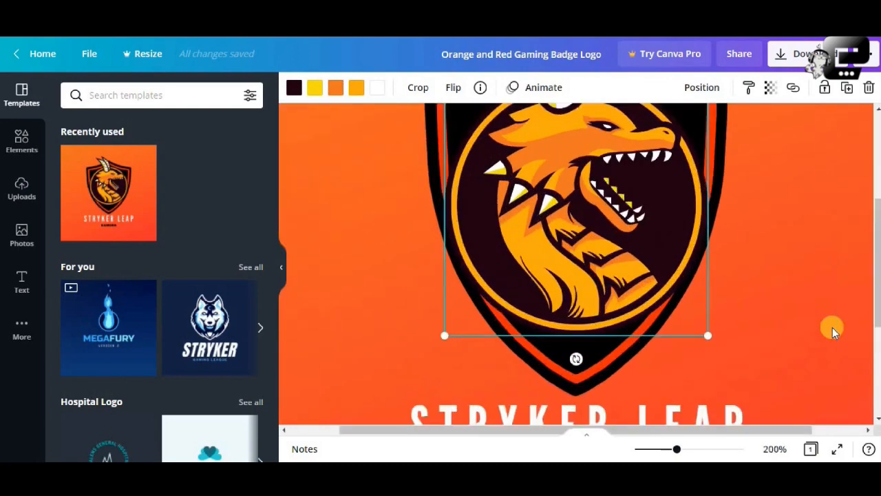
key("ctrl+minus")
key("ctrl+minus")
key("ctrl+minus")
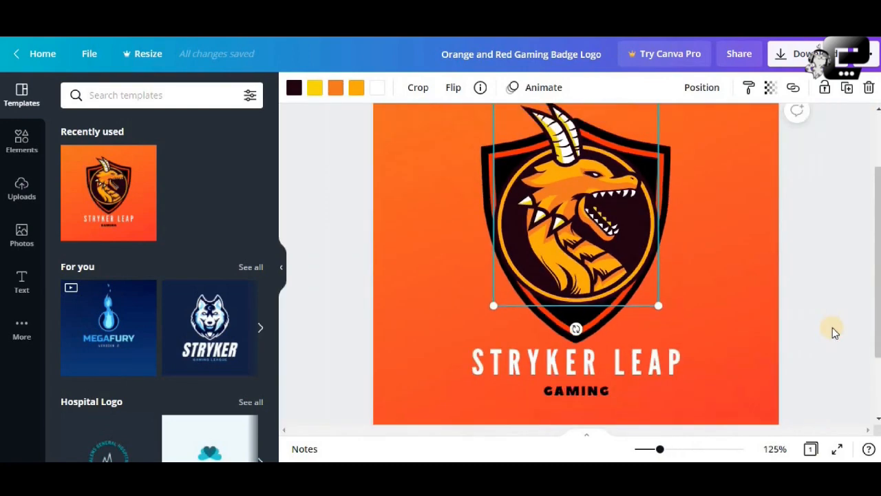
key("ctrl+minus")
key("ctrl+minus")
key("ctrl+plus")
key("ctrl+plus")
key("ctrl+plus")
key("ctrl+plus")
key("ctrl+plus")
key("ctrl+minus")
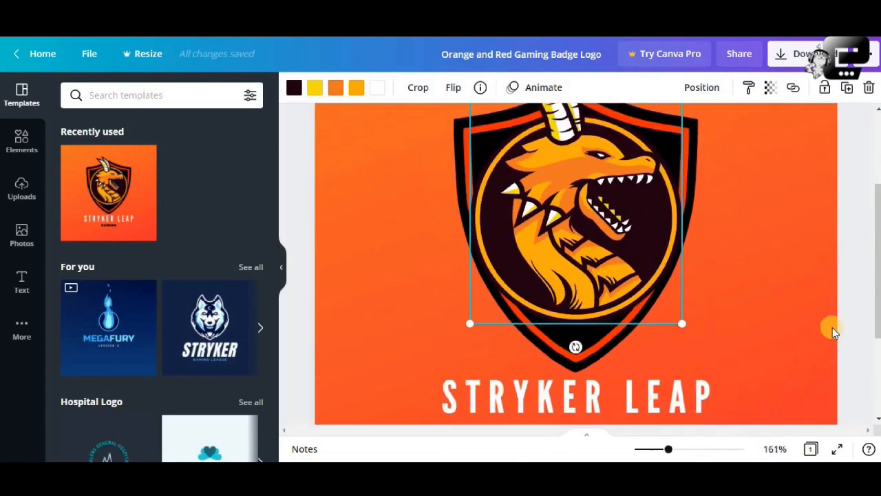
key("ctrl+minus")
key("ctrl+minus")
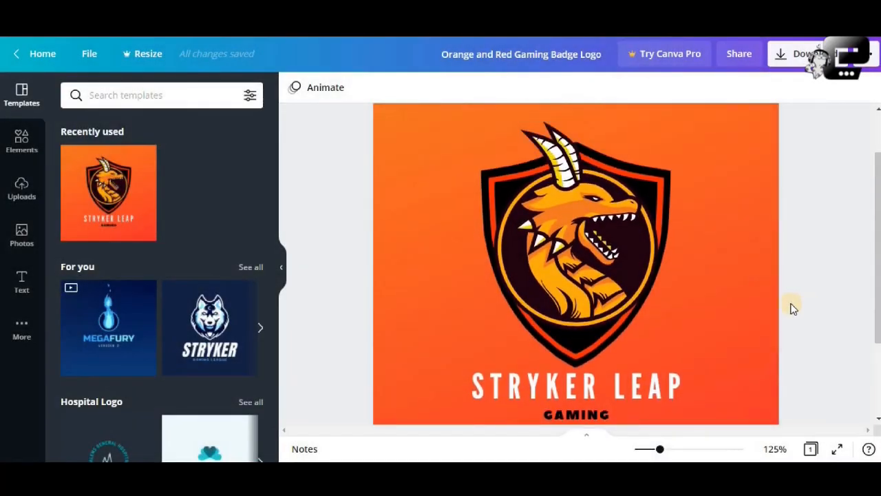
left_click(614, 247)
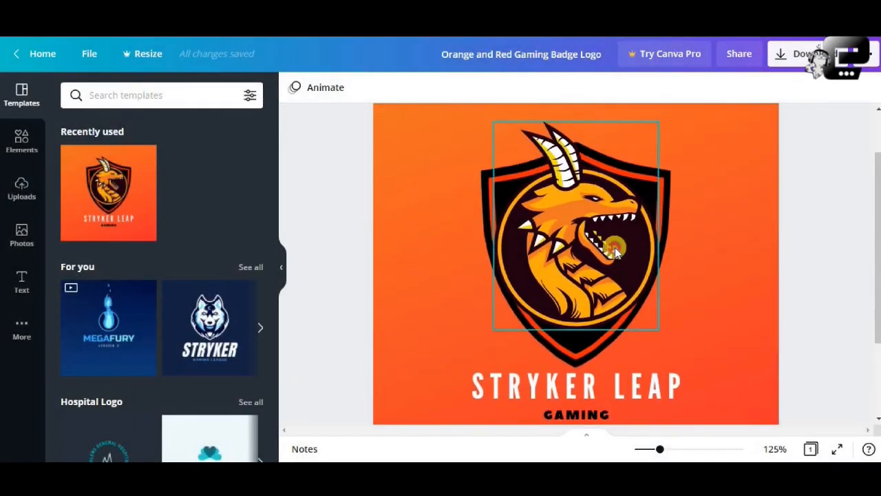
left_click(710, 237)
left_click(615, 227)
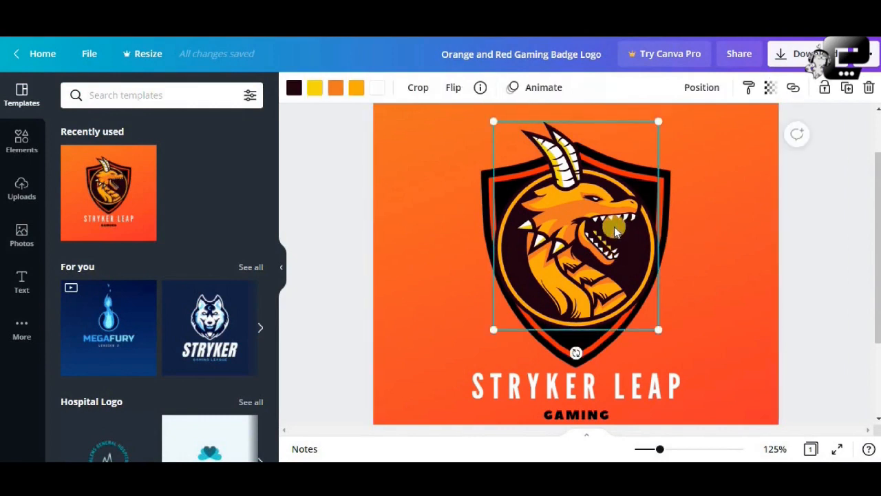
left_click(668, 193)
left_click(723, 207)
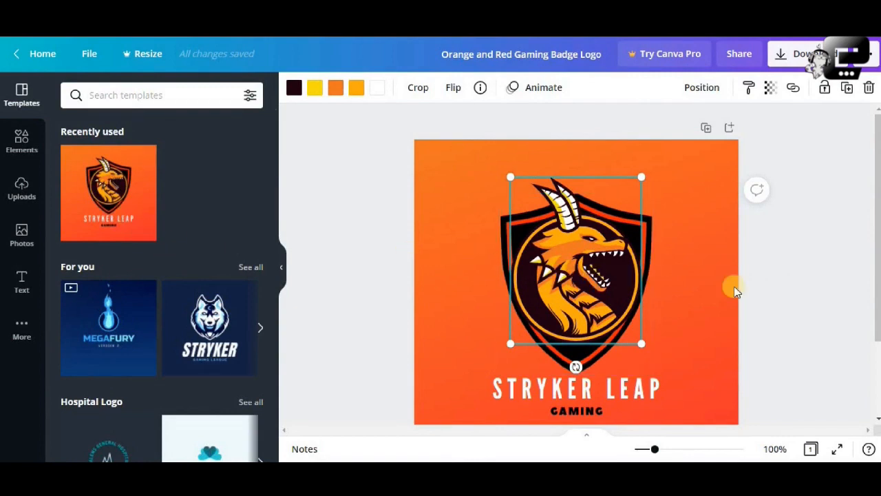
left_click(789, 285)
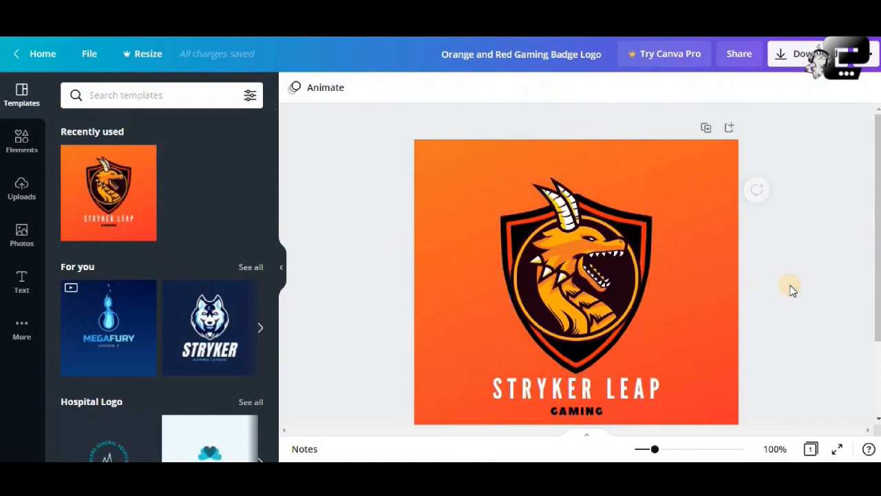
Recolor the dragon illustration, changing its orange areas to white and its amber areas to the document's red-orange #ff2b00.
left_click(615, 279)
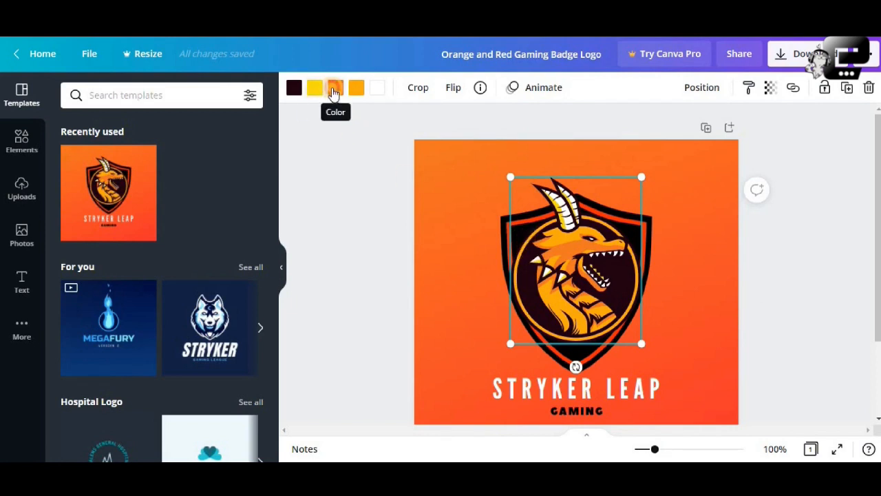
left_click(335, 90)
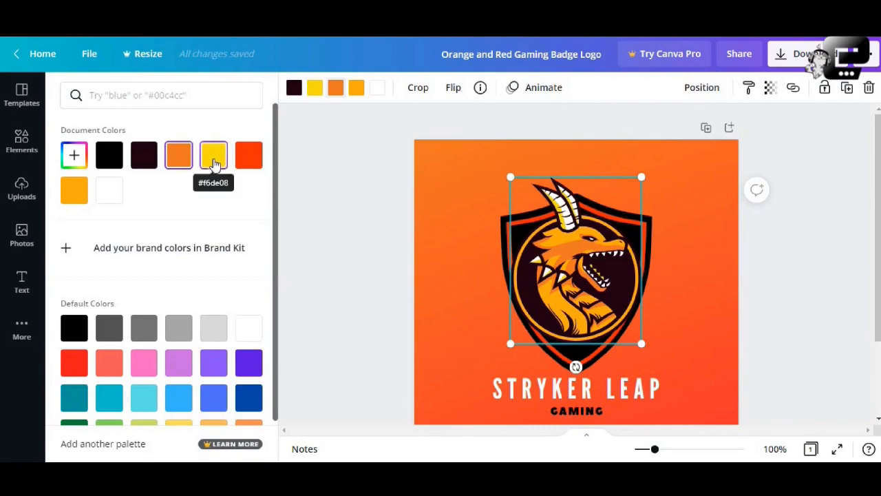
left_click(243, 164)
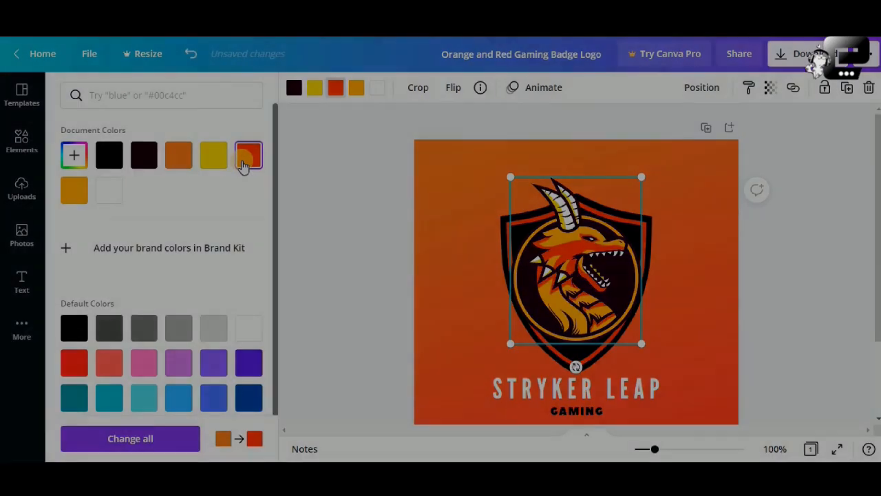
left_click(145, 155)
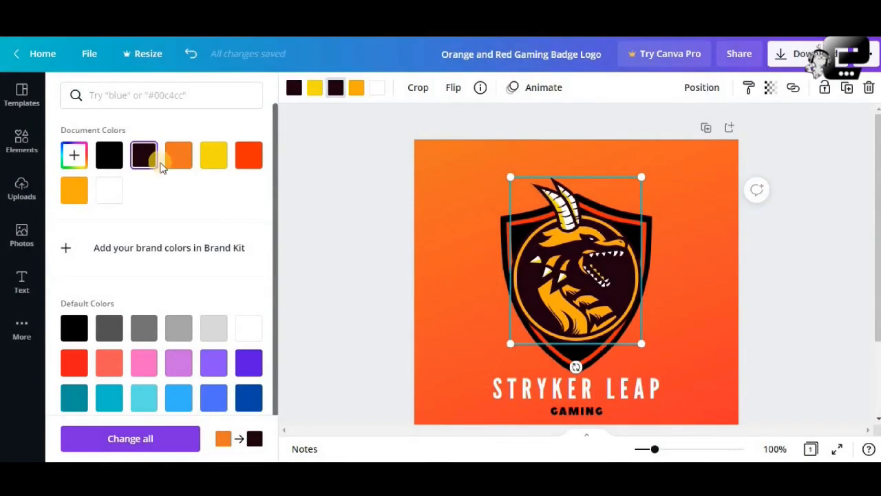
left_click(249, 334)
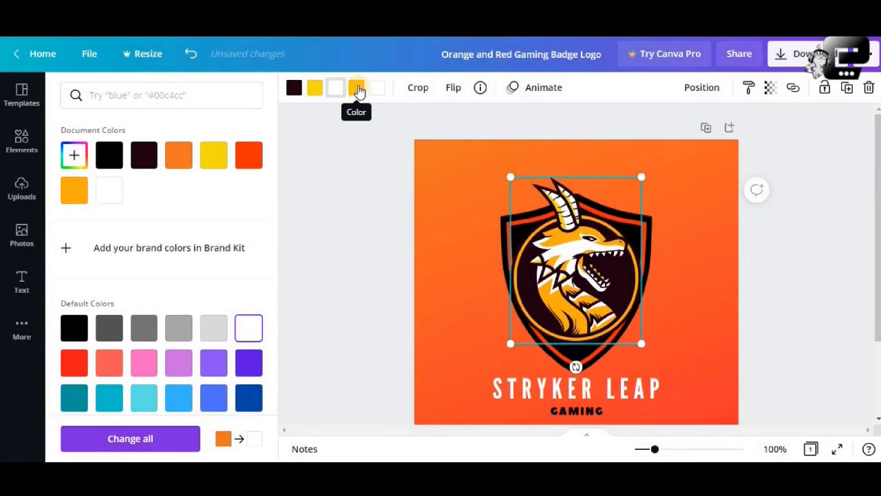
left_click(357, 88)
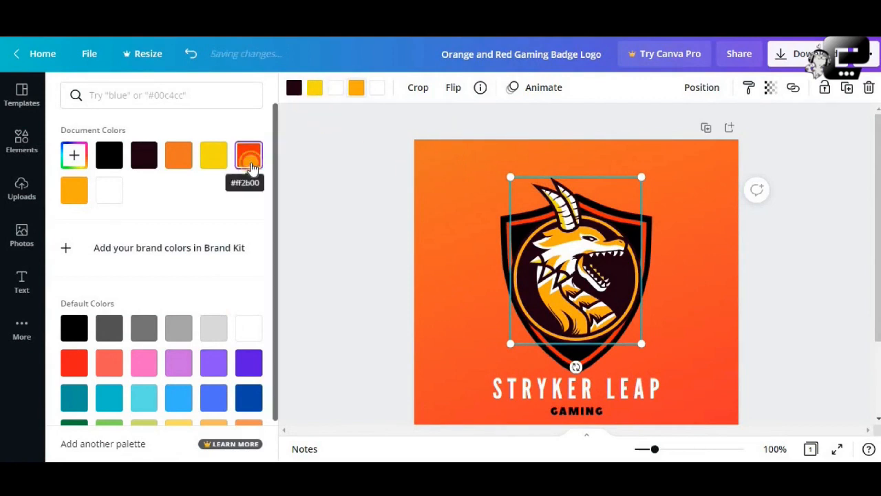
left_click(250, 168)
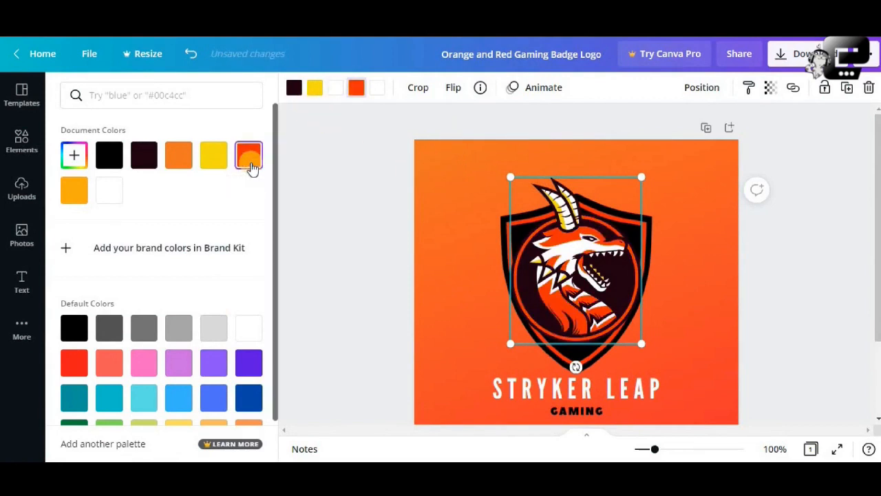
Recolor the inner border of the shield behind the dragon with the document's yellow.
left_click(501, 230)
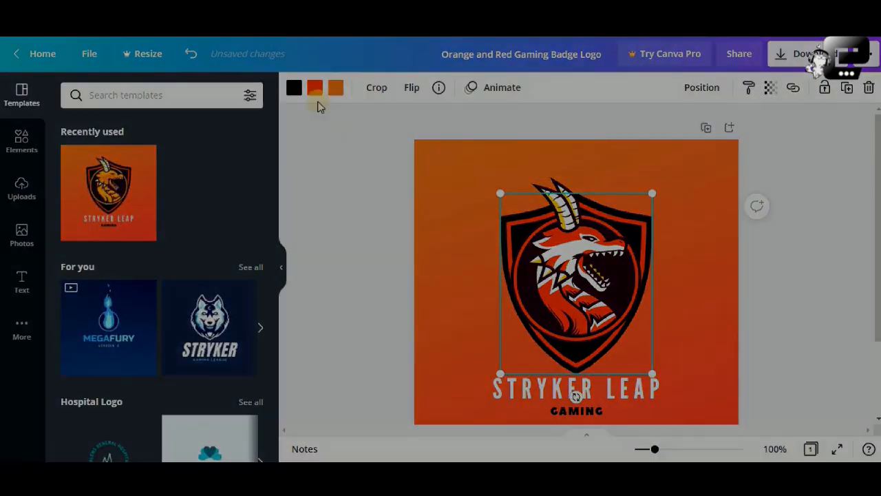
left_click(314, 87)
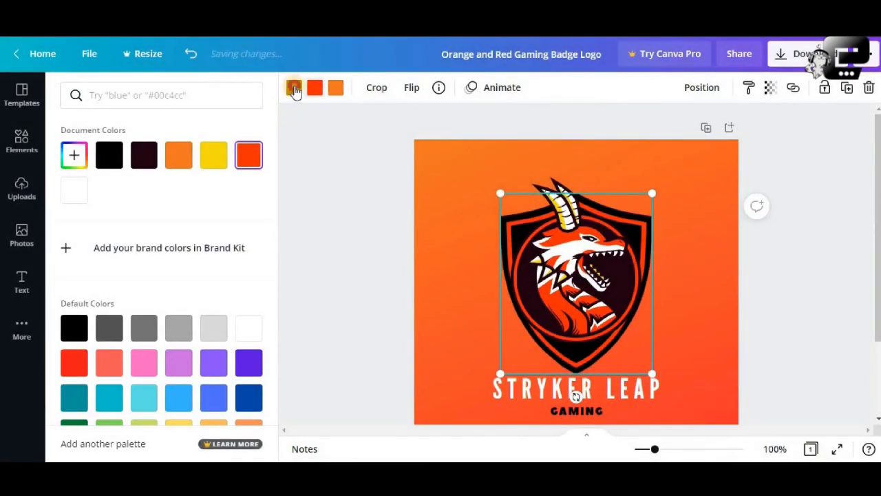
left_click(293, 87)
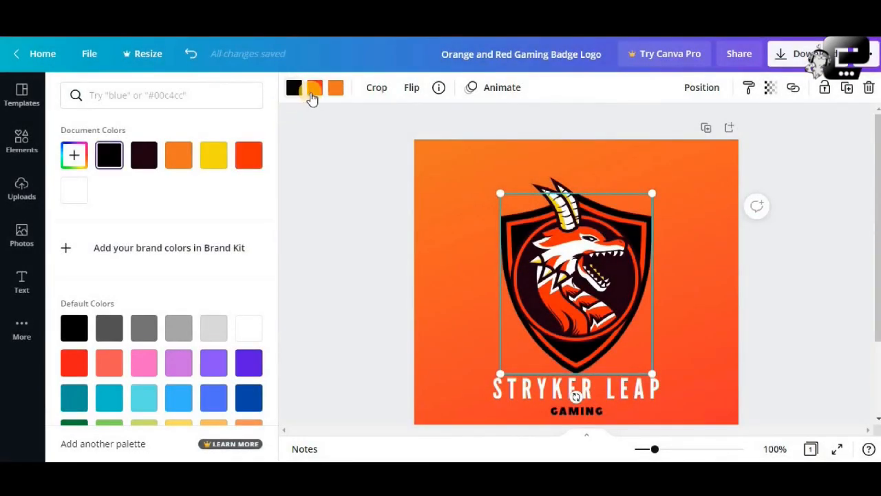
left_click(313, 90)
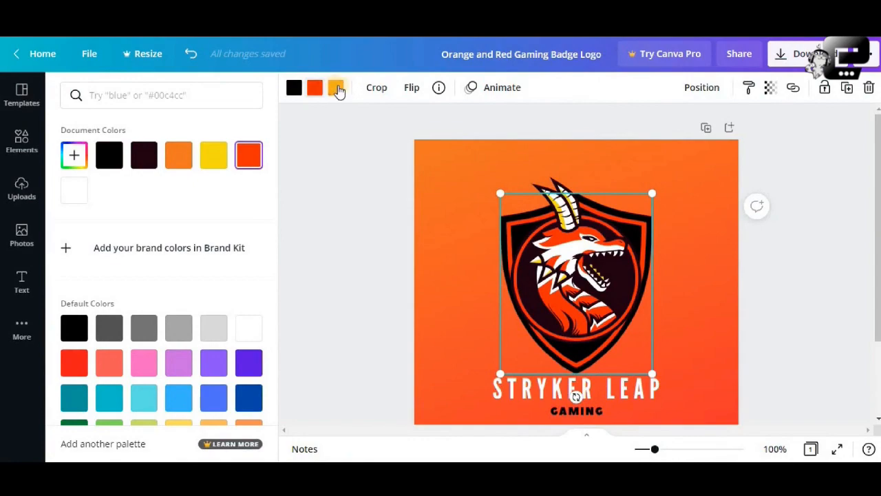
left_click(215, 157)
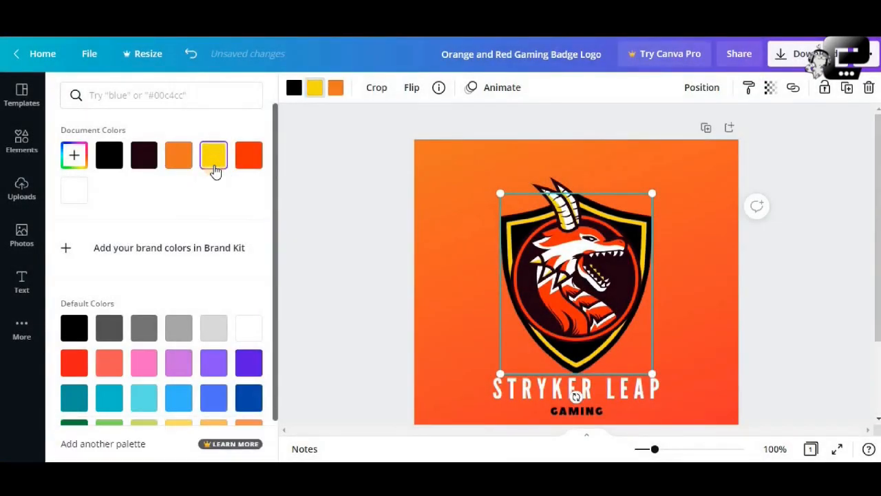
left_click(254, 165)
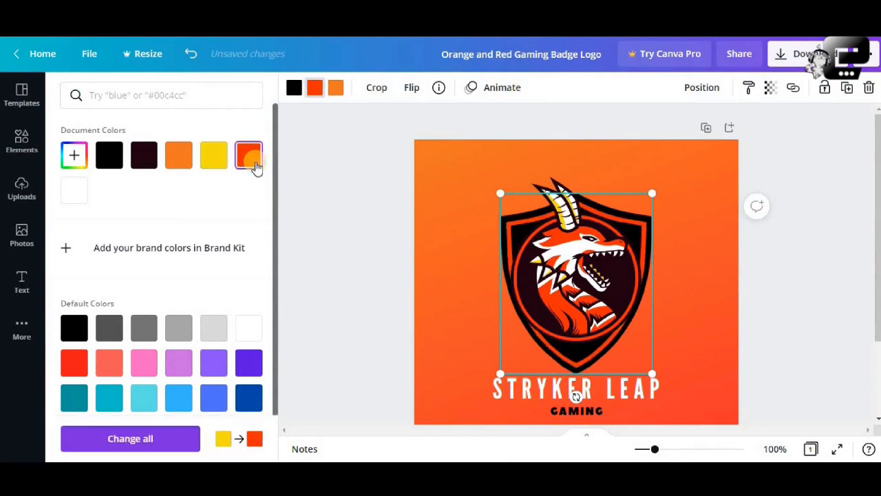
left_click(214, 163)
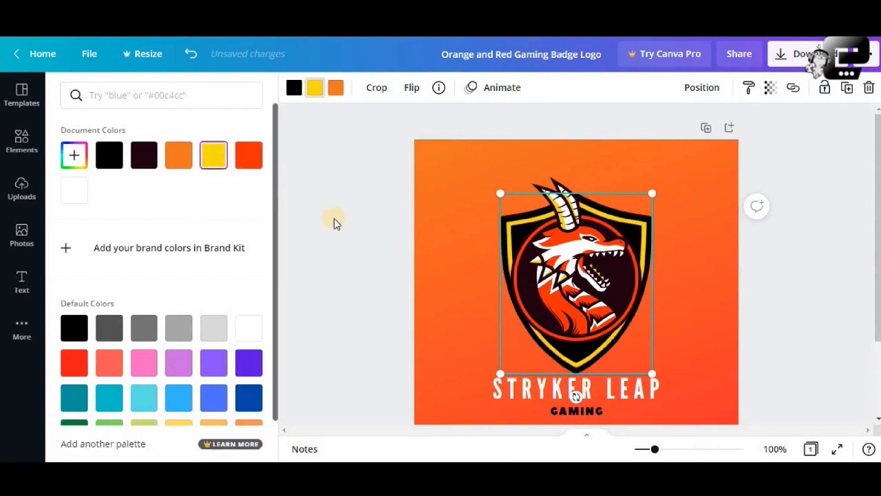
left_click(340, 224)
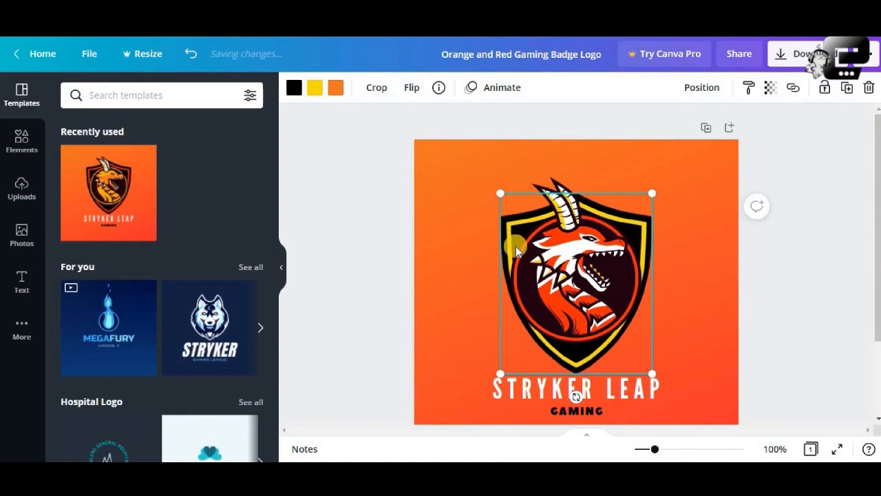
left_click(773, 279)
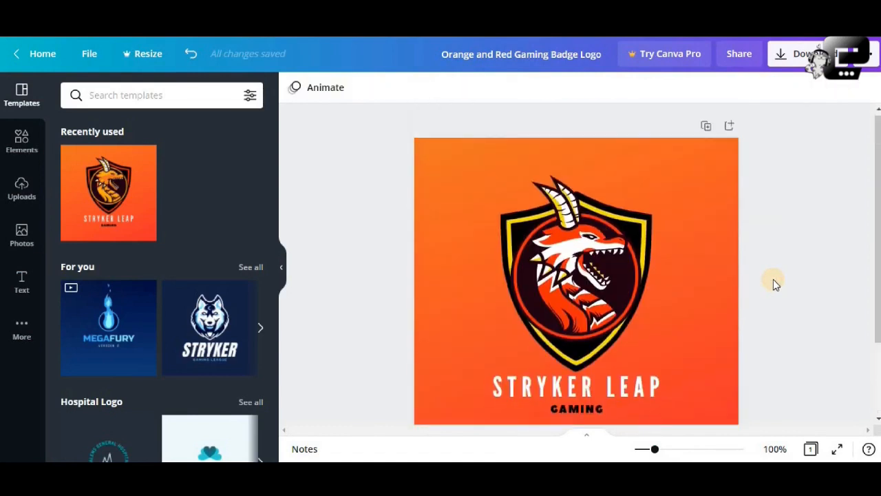
Adjust the logo's gradient background to brightness -74 and contrast 5.
scroll(773, 279, "down", 1)
scroll(711, 200, "up", 1)
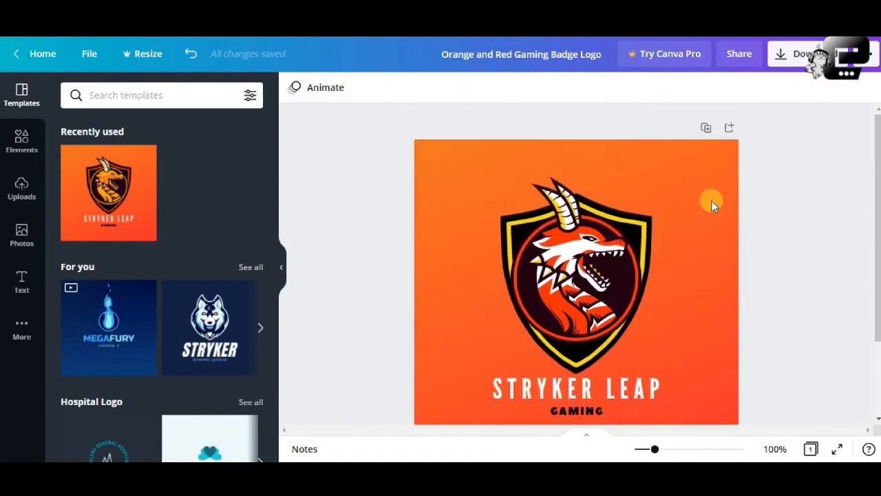
left_click(709, 195)
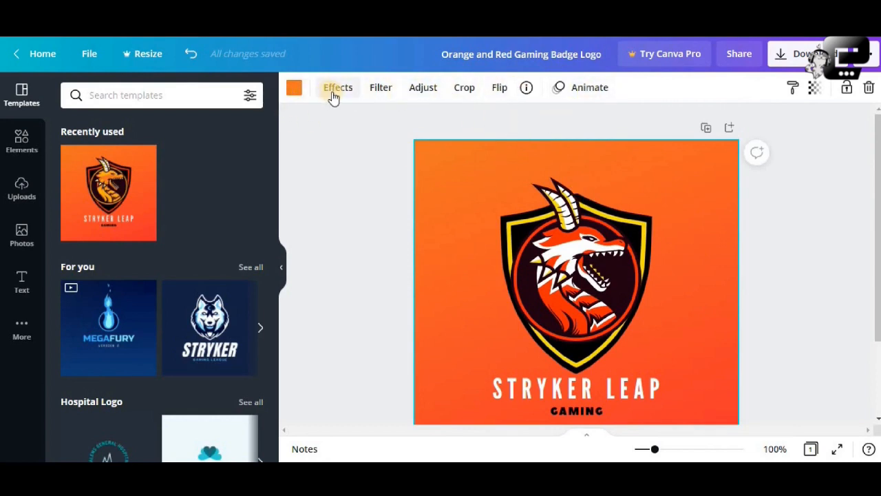
left_click(407, 95)
left_click_drag(173, 122, 125, 127)
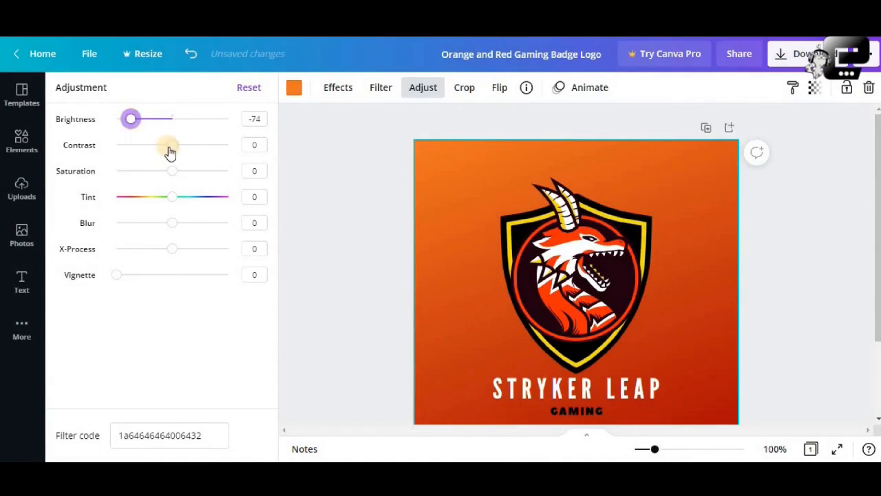
mouse_move(170, 151)
left_mouse_down()
mouse_move(214, 156)
mouse_move(174, 151)
left_mouse_up()
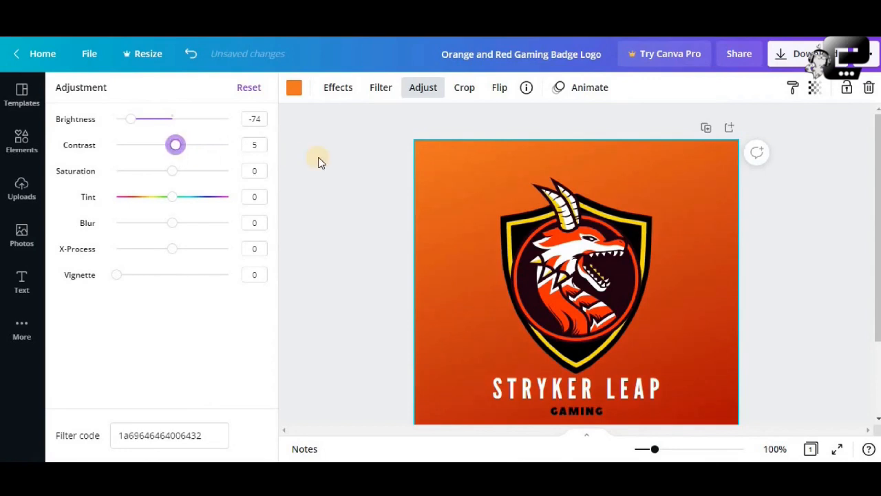
Change the background gradient's orange to red from the default colors, trying the document's yellow as an alternative.
left_click(293, 89)
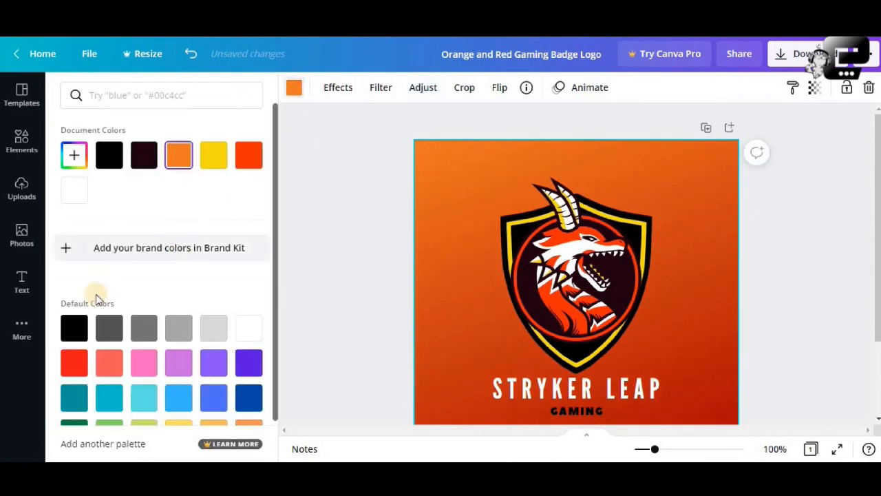
left_click(77, 365)
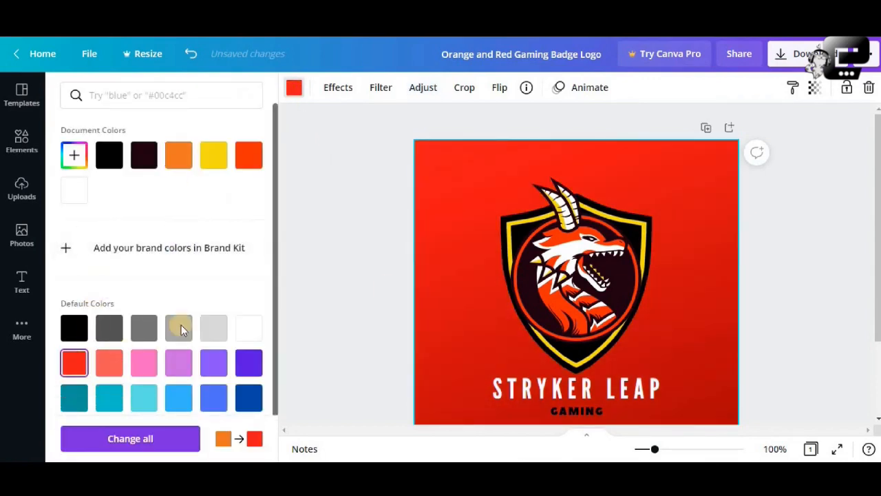
scroll(450, 260, "down", 1)
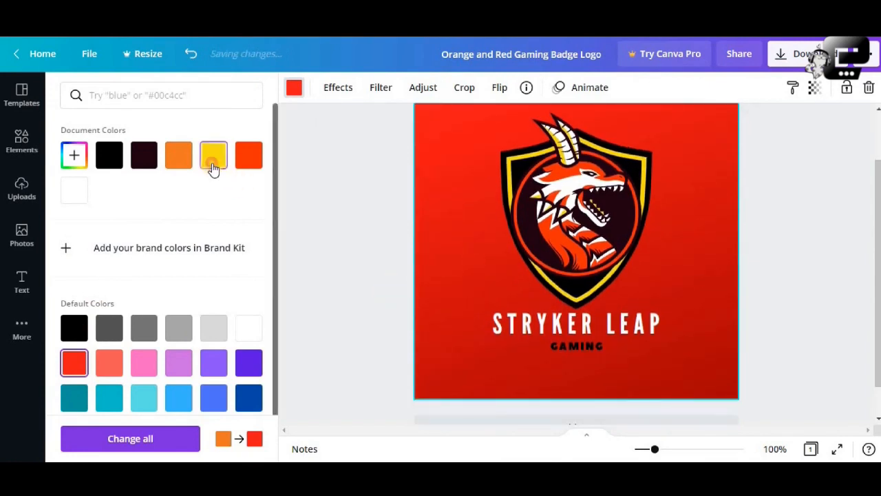
left_click(214, 170)
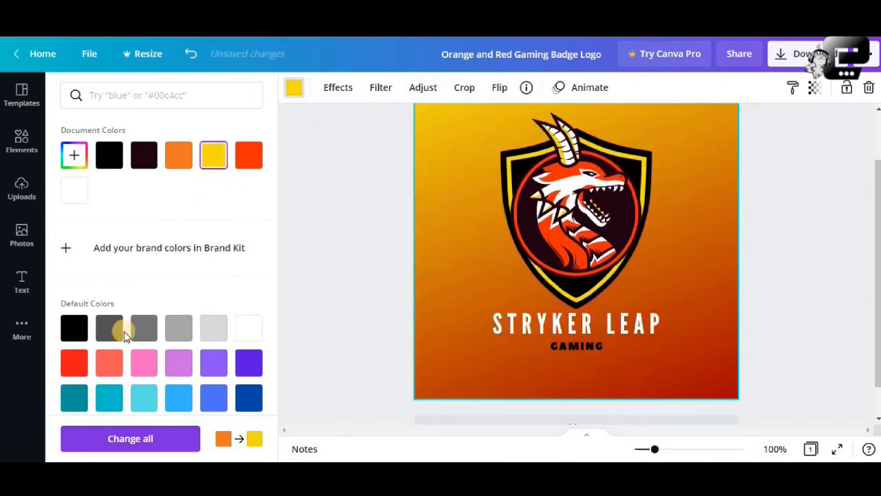
left_click(74, 362)
scroll(699, 311, "up", 1)
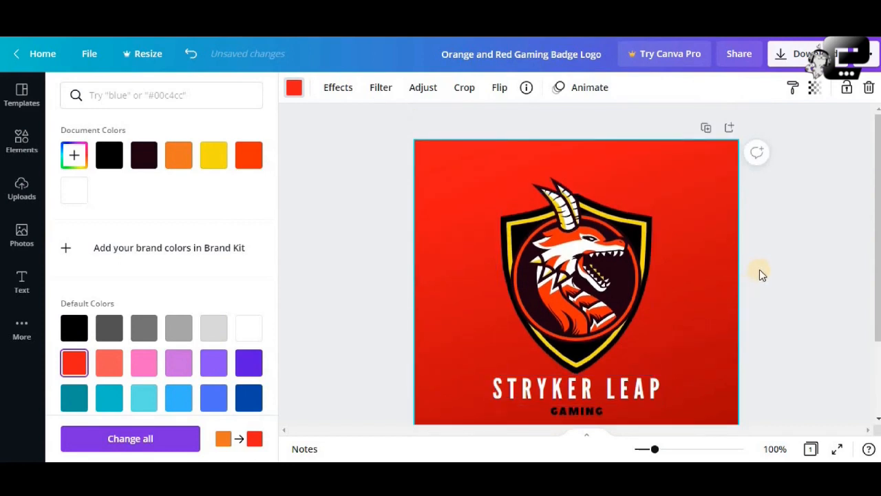
left_click(680, 271)
scroll(680, 271, "down", 2)
scroll(680, 271, "up", 2)
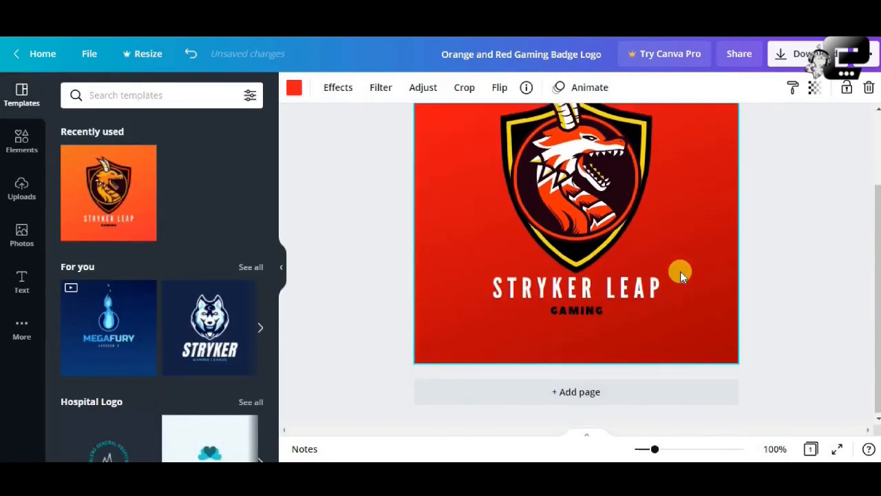
left_click(607, 271)
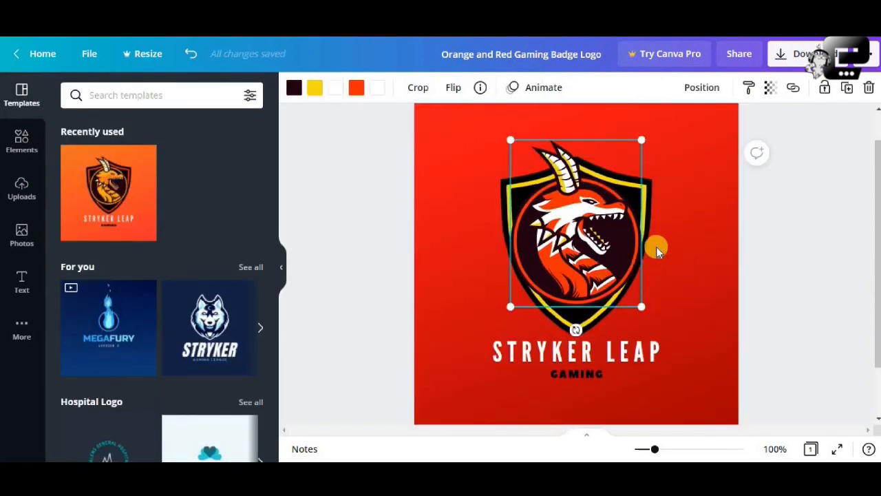
left_click(550, 195)
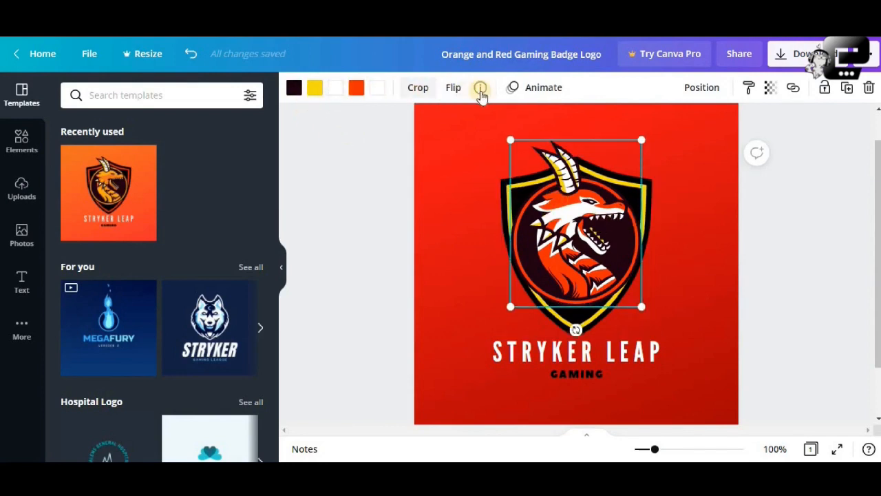
left_click(666, 256)
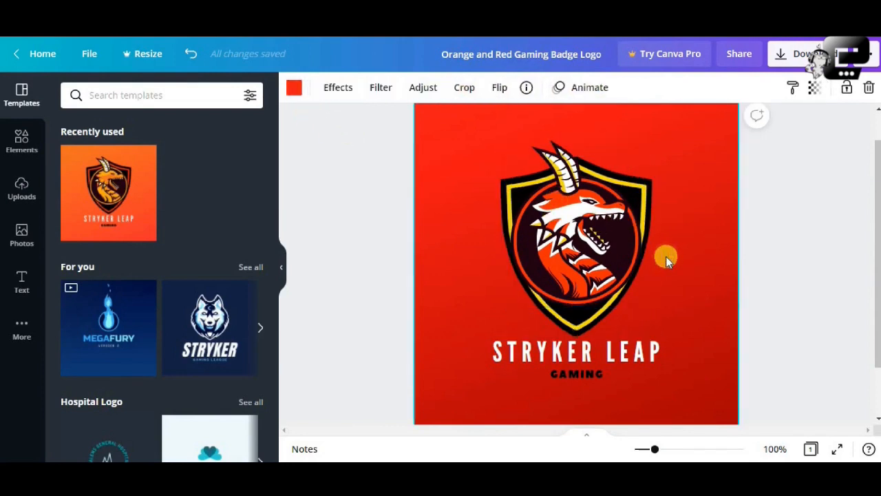
left_click(599, 260)
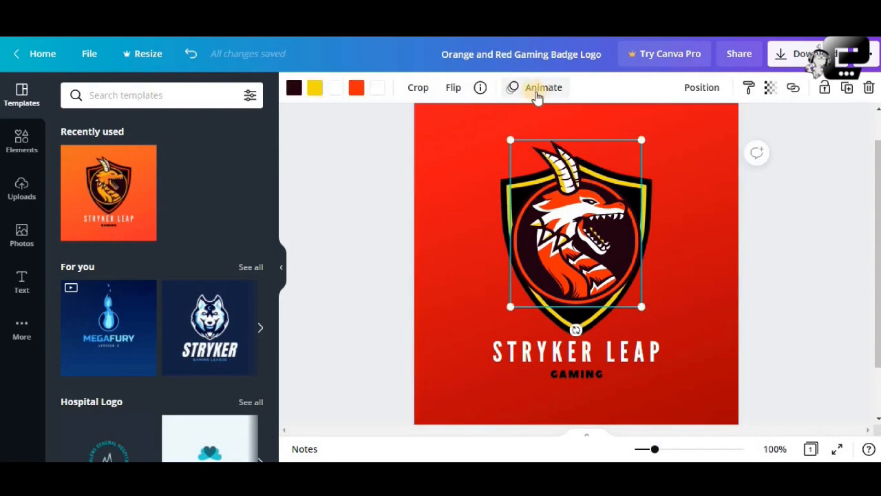
left_click(748, 228)
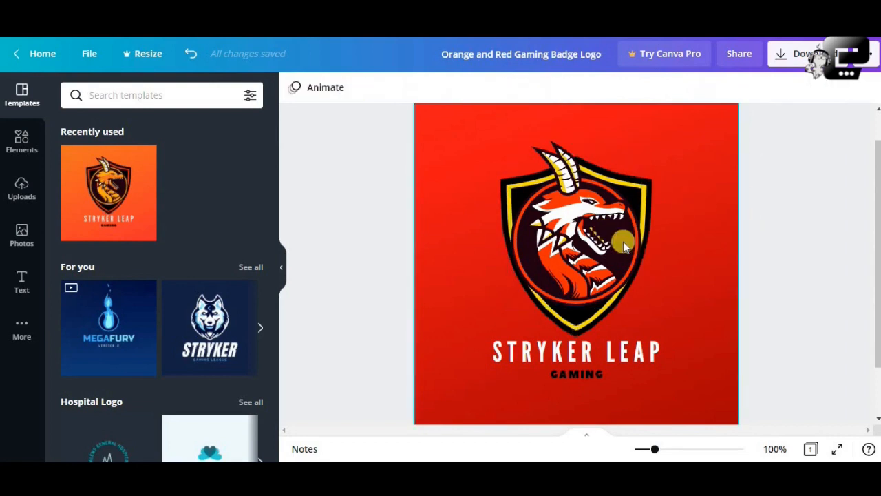
Replace the STRYKER LEAP title text below the shield with GAMING ADDICT.
scroll(610, 261, "down", 2)
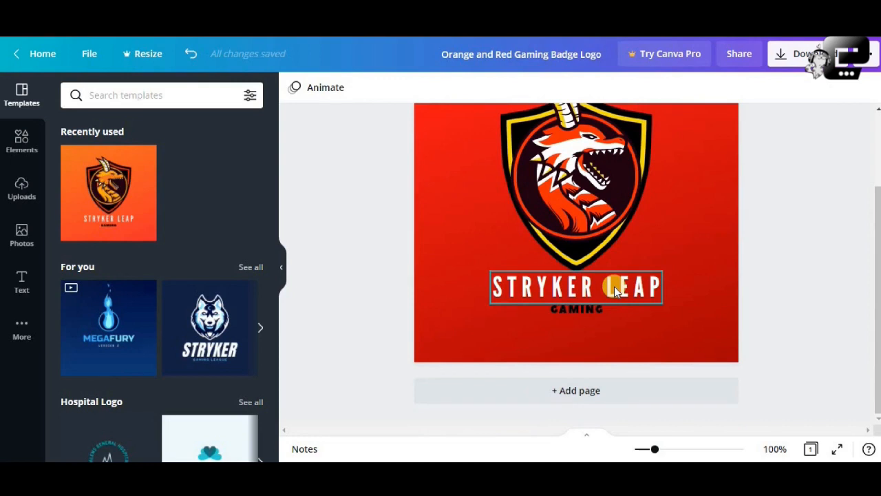
left_click(614, 286)
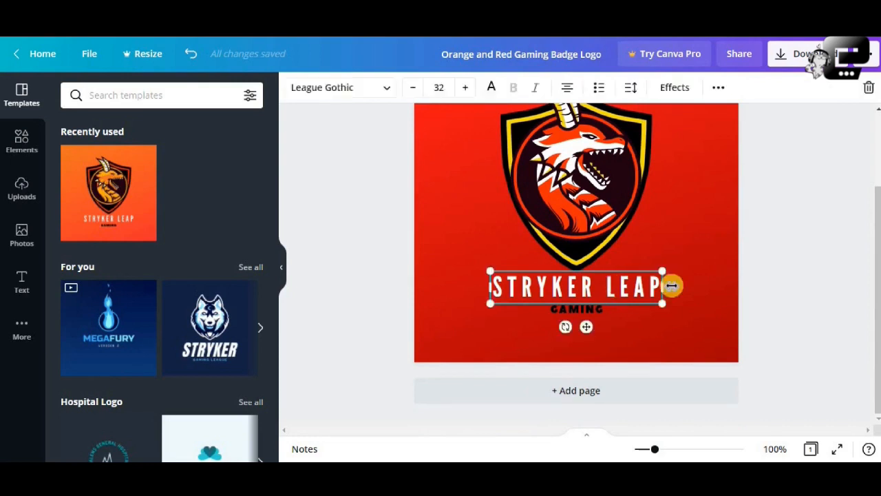
left_click(624, 288)
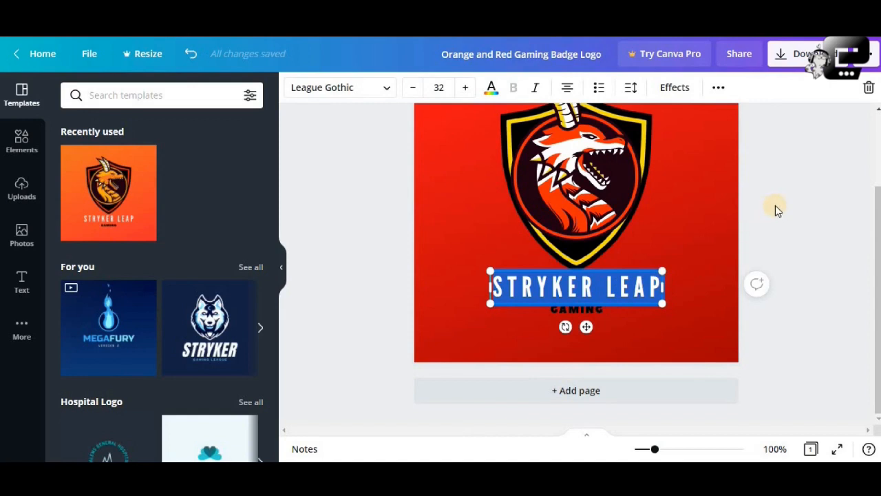
type("GAMING")
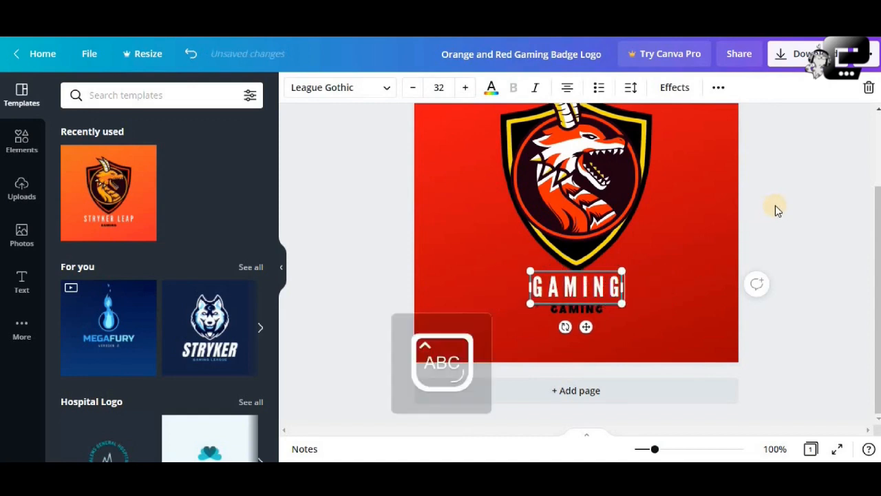
type(" ADDICY")
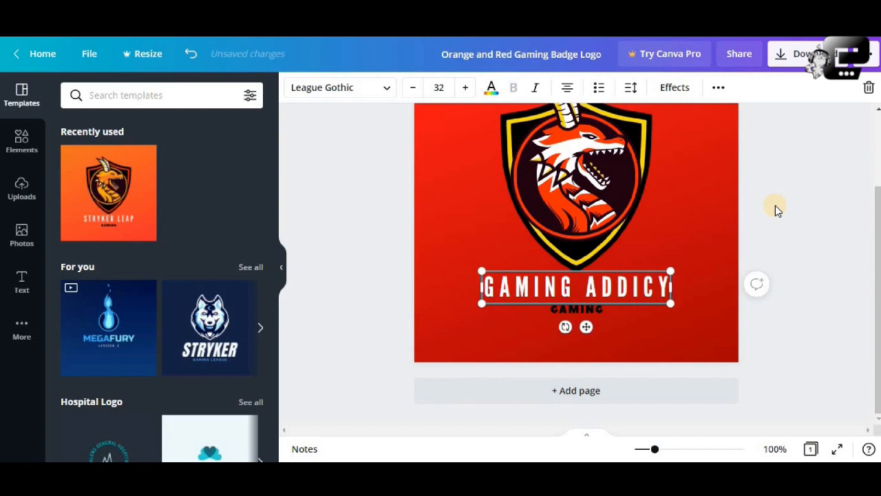
key("BackSpace")
type("T")
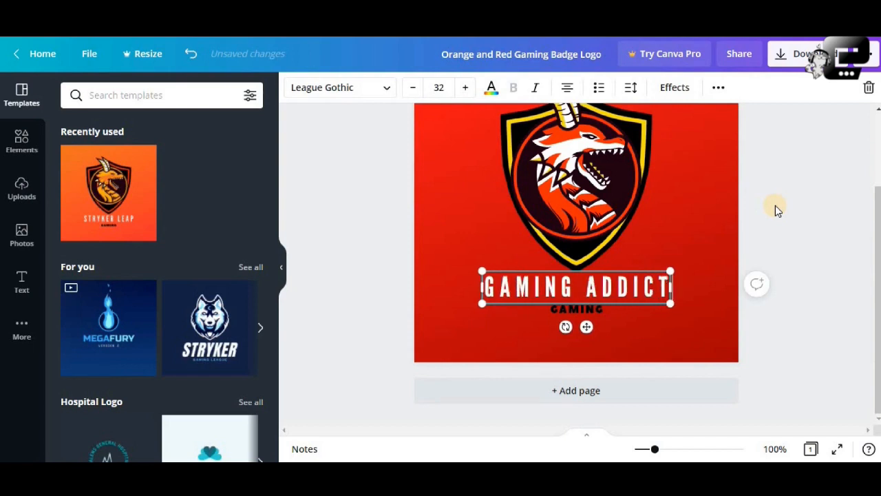
Change the second word of the title to HUB so the text reads GAMING HUB.
key("BackSpace")
key("BackSpace")
key("BackSpace")
key("BackSpace")
key("BackSpace")
key("BackSpace")
key("BackSpace")
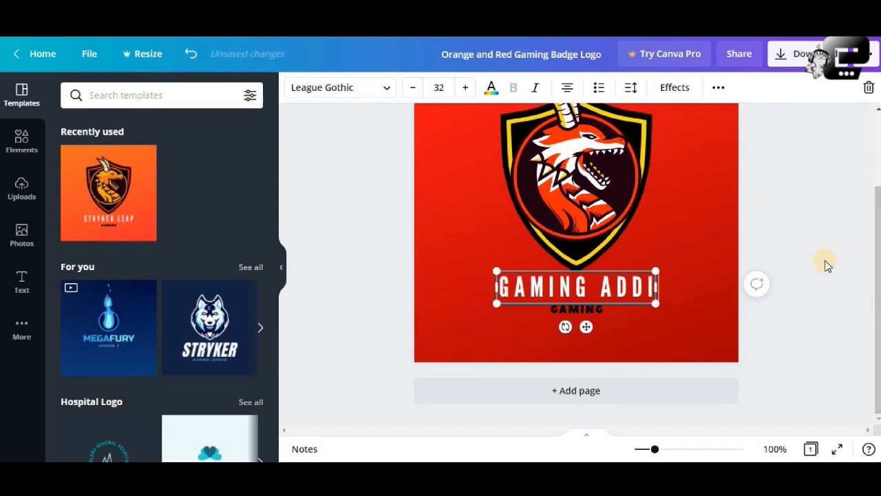
type("B")
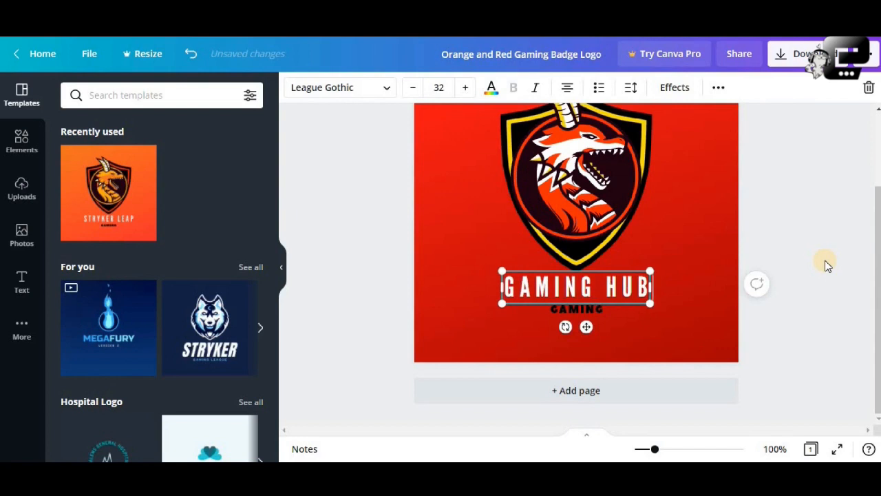
left_click(819, 249)
scroll(649, 269, "up", 2)
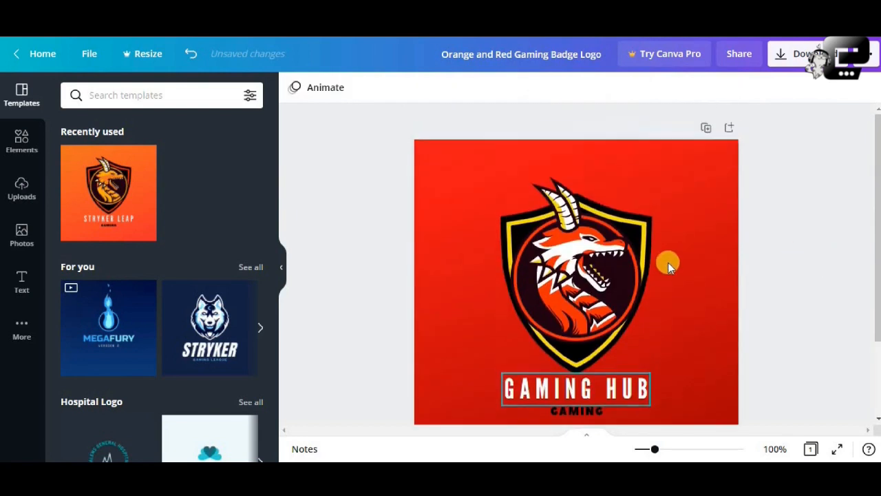
Delete the small black GAMING subtitle beneath the GAMING HUB title.
scroll(669, 261, "down", 2)
left_click(592, 309)
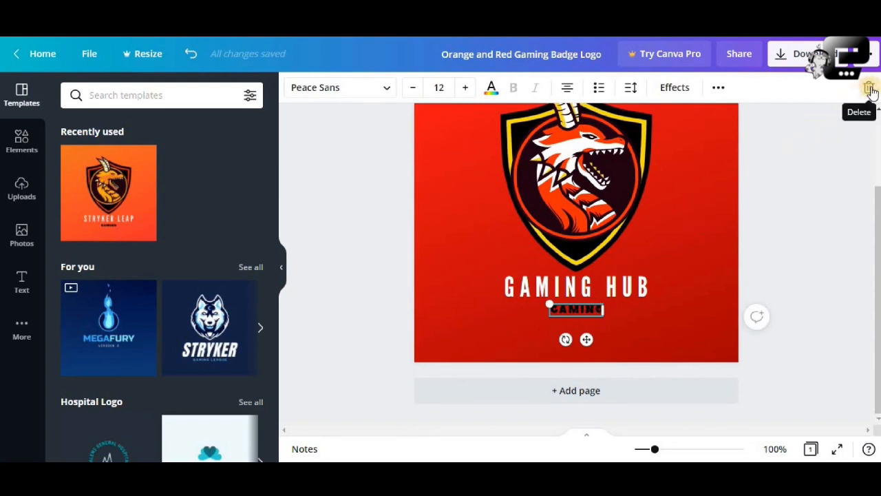
left_click(869, 89)
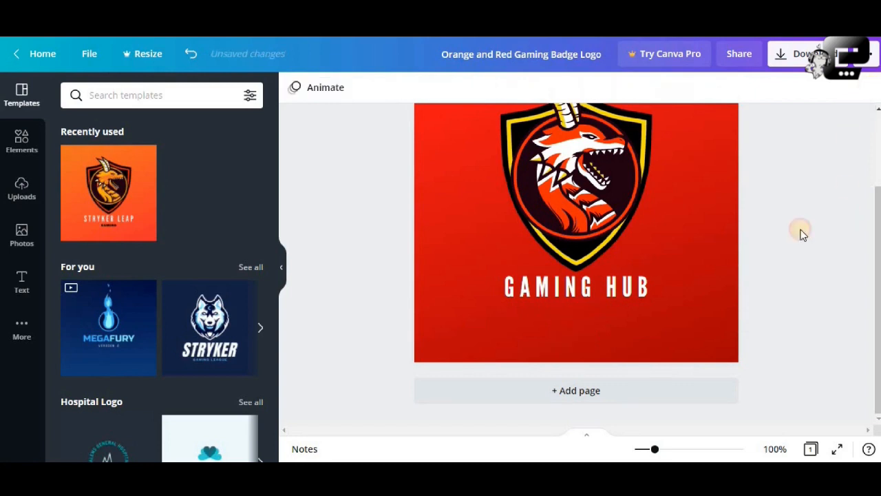
Try deleting the shield behind the dragon, and undo the deletion.
scroll(685, 257, "up", 1)
scroll(685, 257, "down", 1)
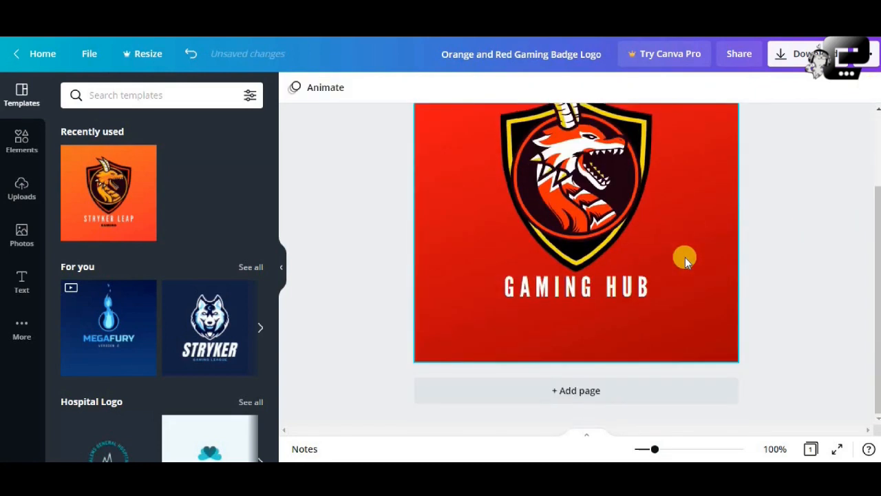
scroll(685, 257, "up", 1)
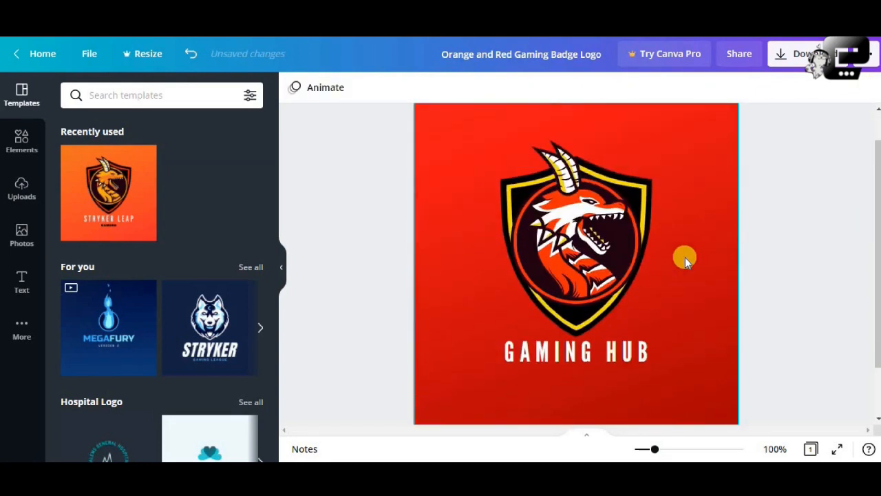
left_click(644, 196)
key("Delete")
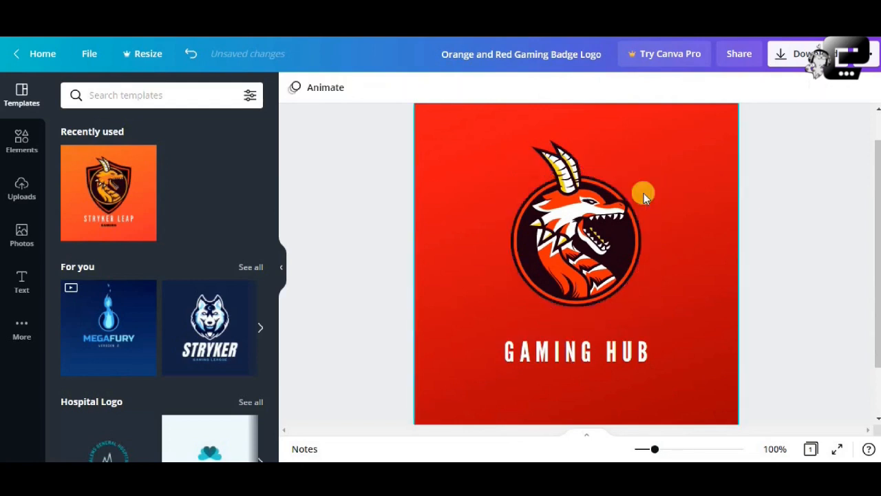
left_click(198, 61)
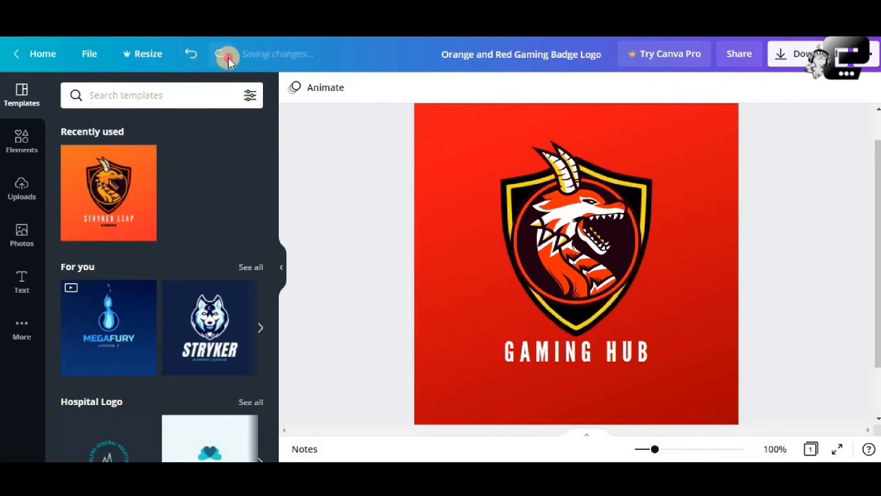
left_click(228, 58)
left_click(192, 54)
Enlarge the shield proportionally and center it horizontally on the page behind the dragon.
left_click(647, 189)
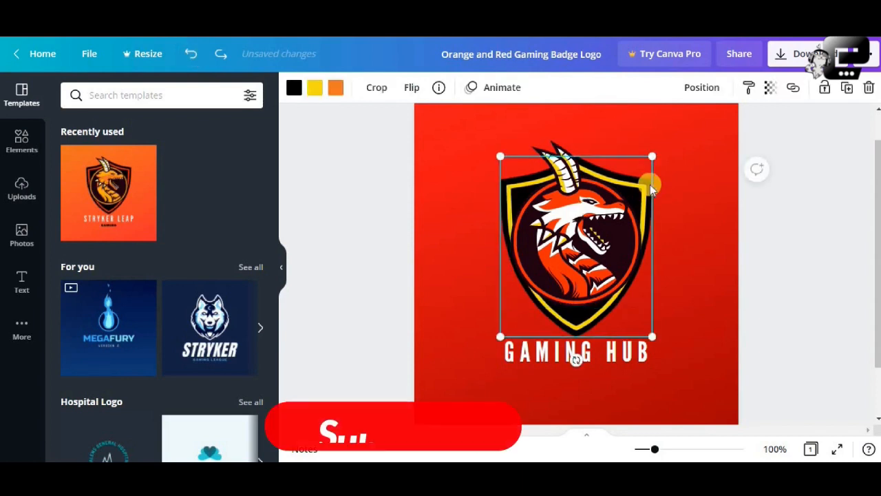
left_click_drag(653, 157, 737, 153)
left_click_drag(689, 171, 667, 206)
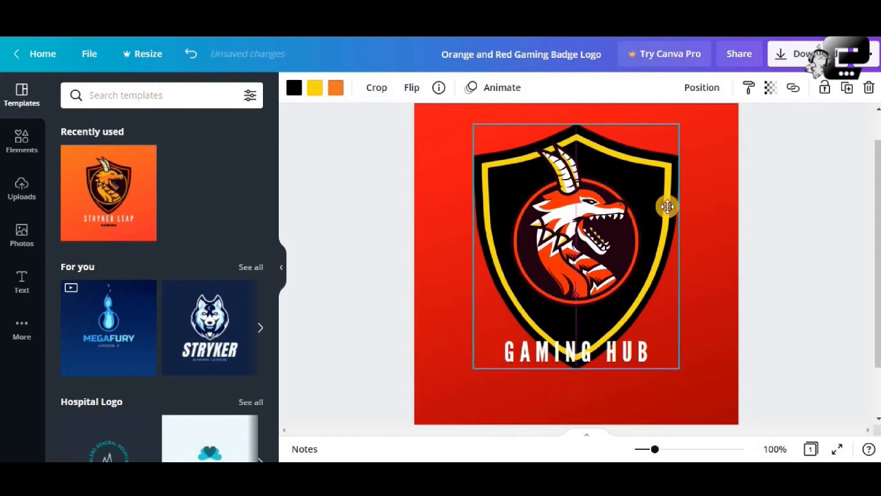
left_click_drag(668, 210, 668, 210)
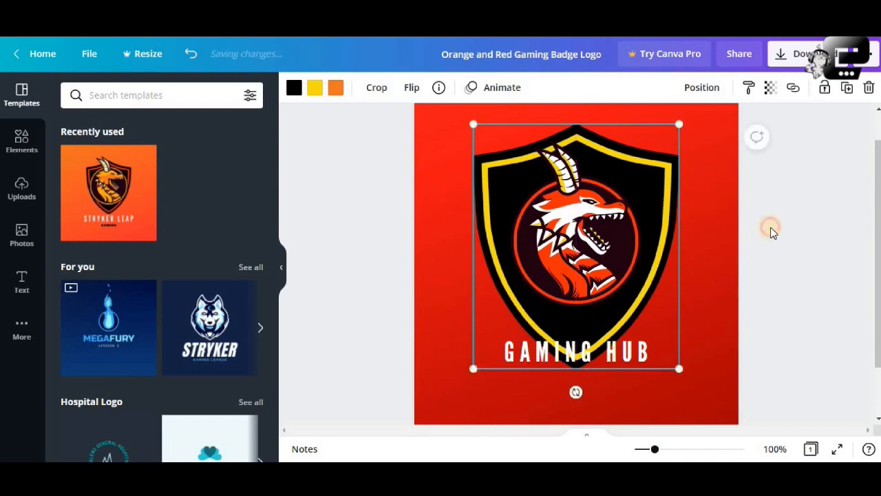
left_click(771, 232)
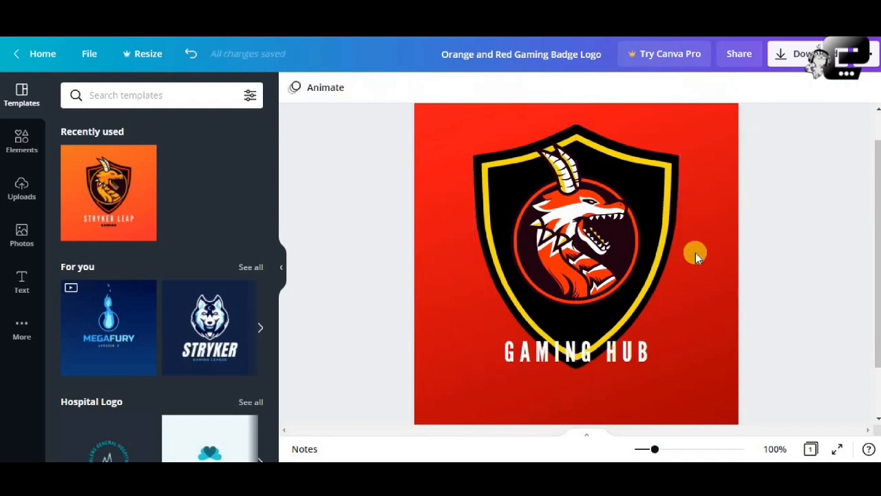
Enlarge the round dragon emblem and move it down over the lower part of the shield.
double_click(615, 259)
left_click_drag(640, 139, 749, 124)
left_click_drag(623, 207, 593, 294)
left_click(608, 141)
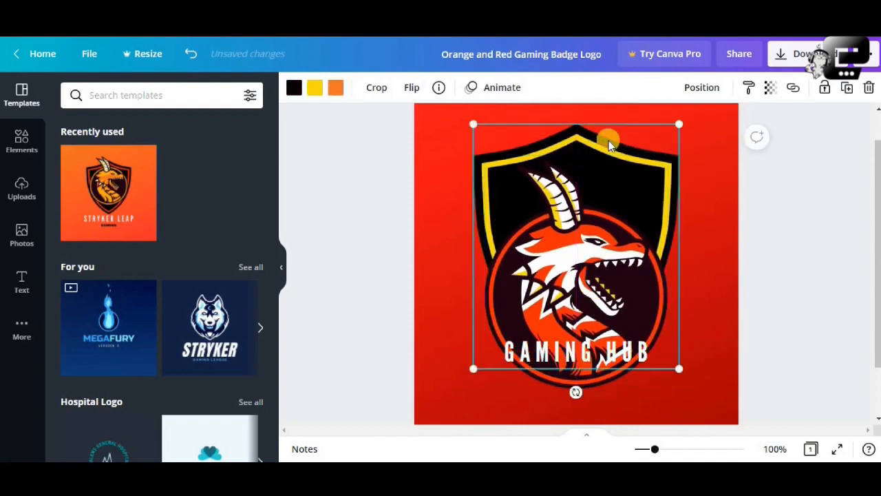
Undo the enlarging and repositioning of the dragon emblem and the shield.
left_click(195, 56)
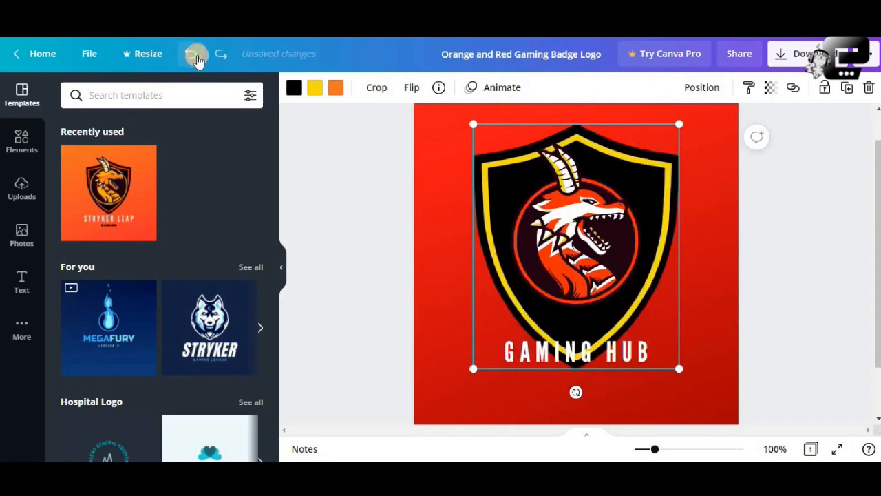
left_click(196, 57)
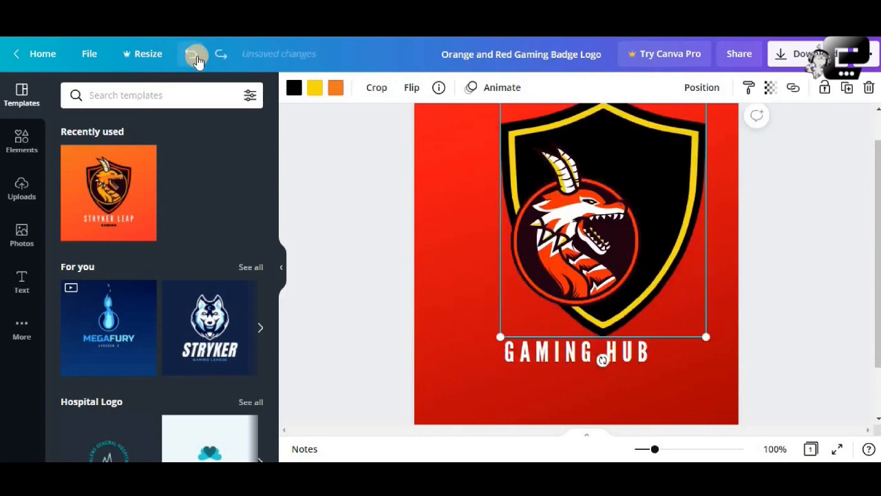
left_click(195, 56)
left_click(768, 214)
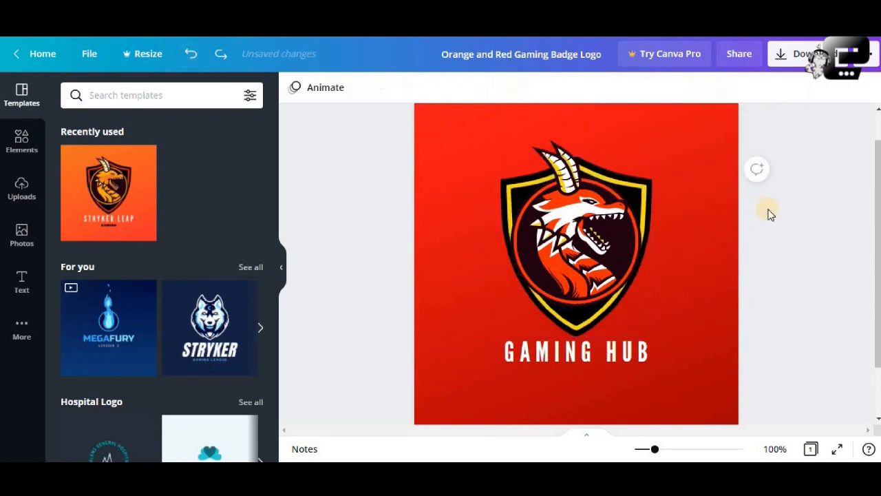
Shrink the dragon emblem to about 168 by 213 and center it horizontally inside the shield.
left_click(603, 244)
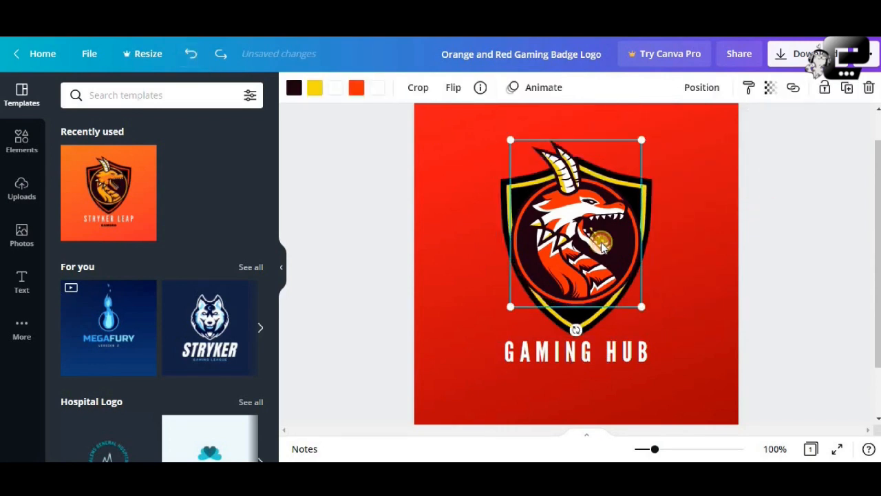
left_click_drag(641, 140, 618, 176)
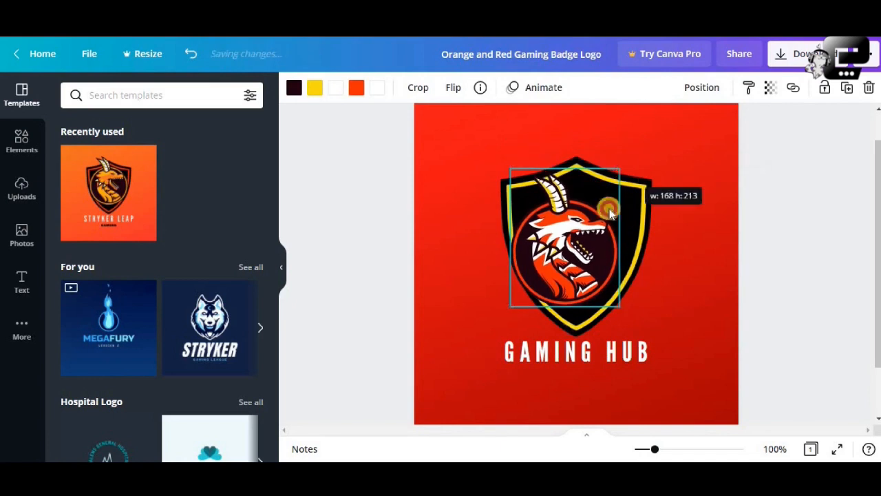
left_click_drag(599, 221, 614, 209)
Flip the dragon emblem horizontally, trying a vertical flip first and reversing it.
left_click(453, 87)
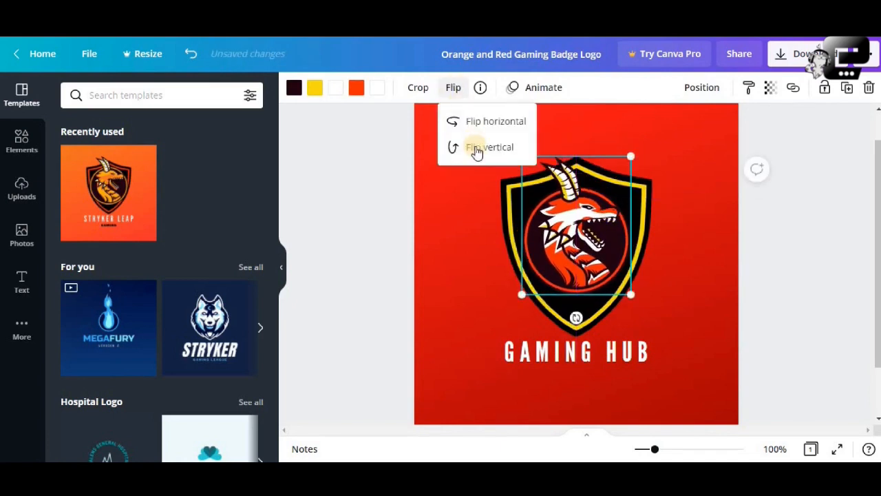
left_click(477, 150)
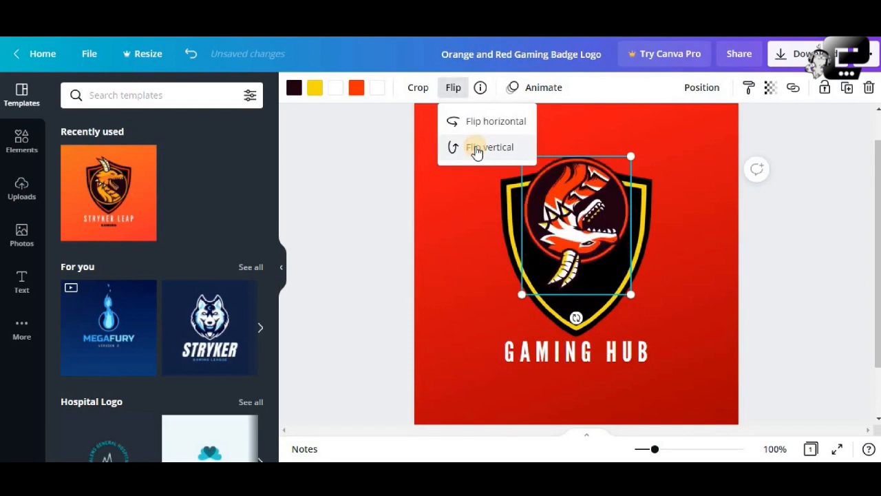
left_click(477, 150)
left_click(486, 124)
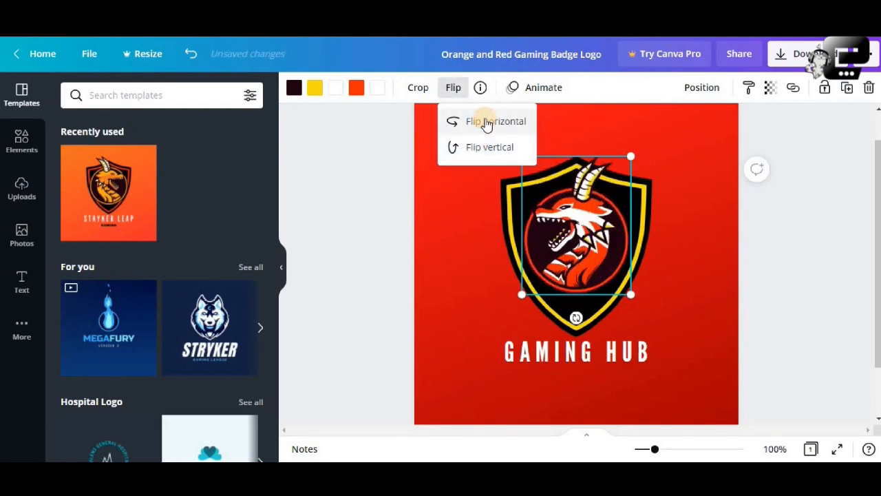
left_click(784, 266)
left_click(784, 266)
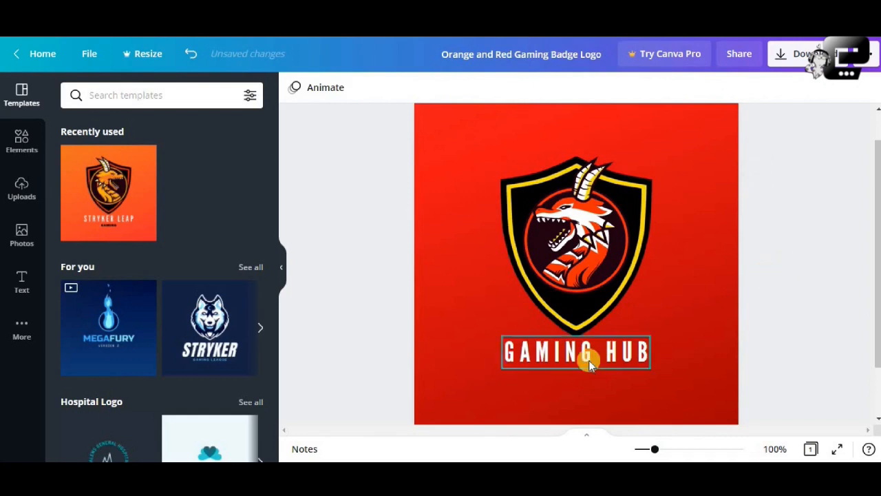
Try yellow as the GAMING HUB title's text color and undo the color change.
left_click(640, 344)
left_click(492, 89)
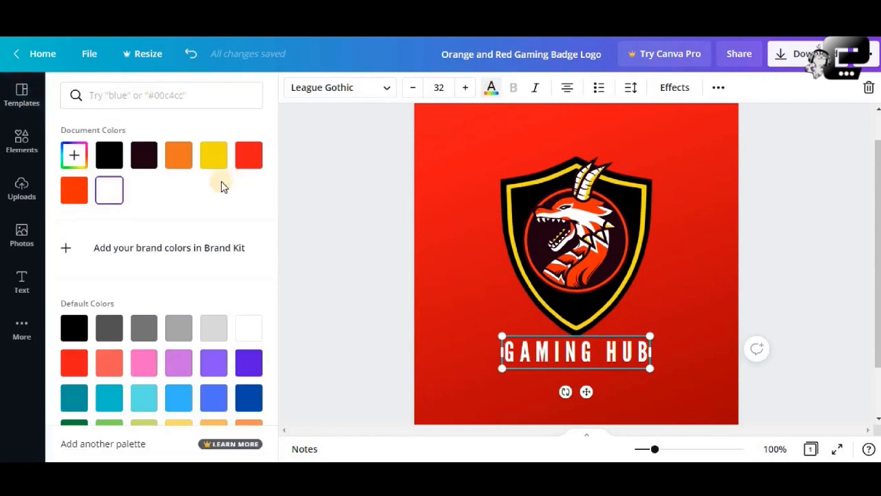
left_click(213, 154)
left_click(762, 265)
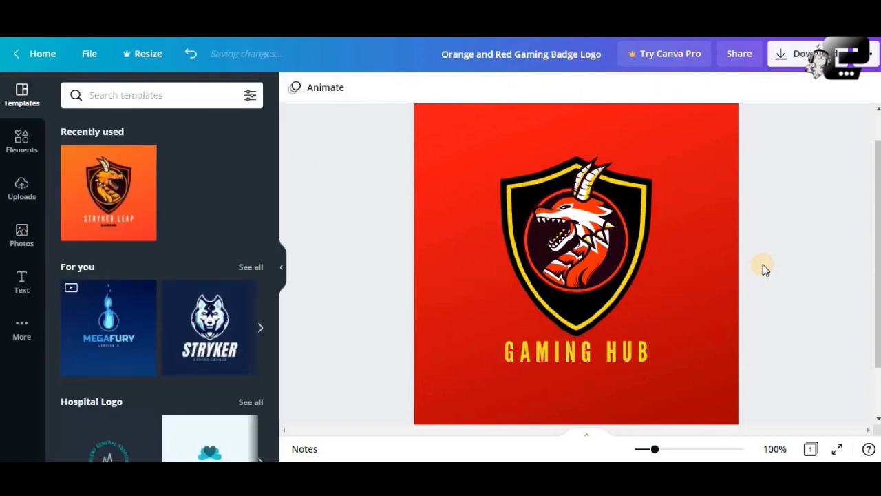
left_click(191, 54)
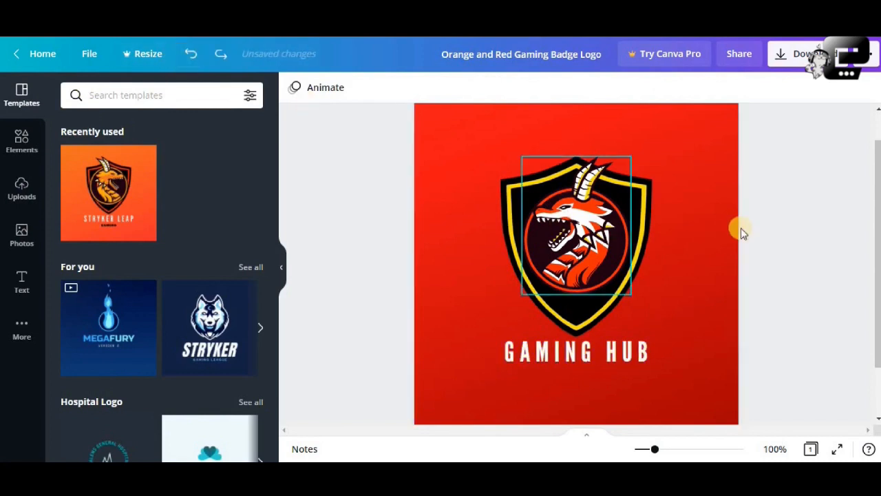
Preview the available page animations, including Photo Zoom, without applying any of them.
left_click(693, 227)
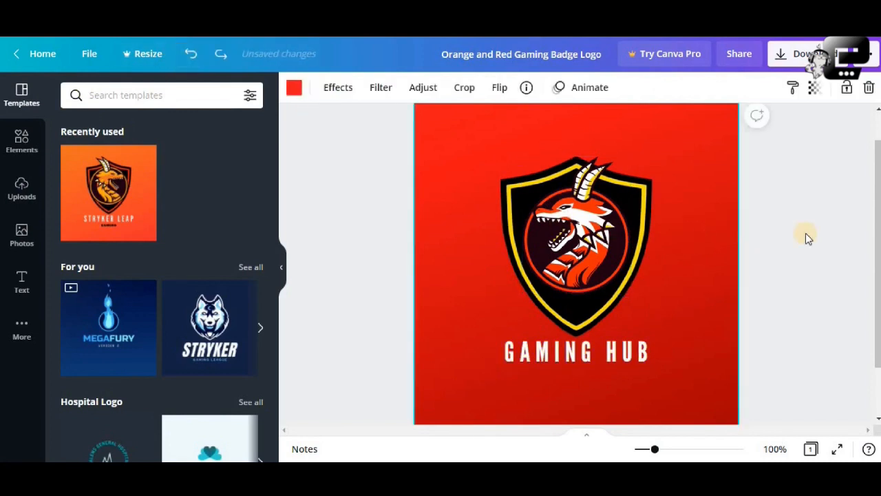
left_click(589, 89)
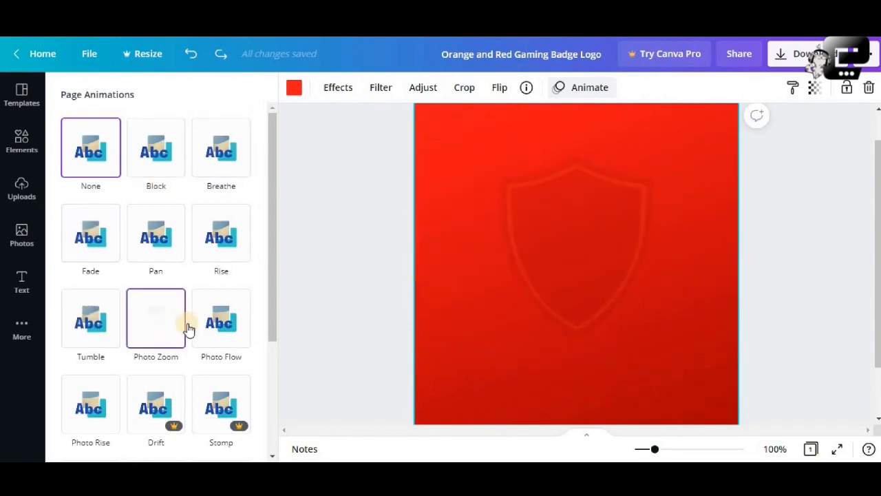
left_click(338, 147)
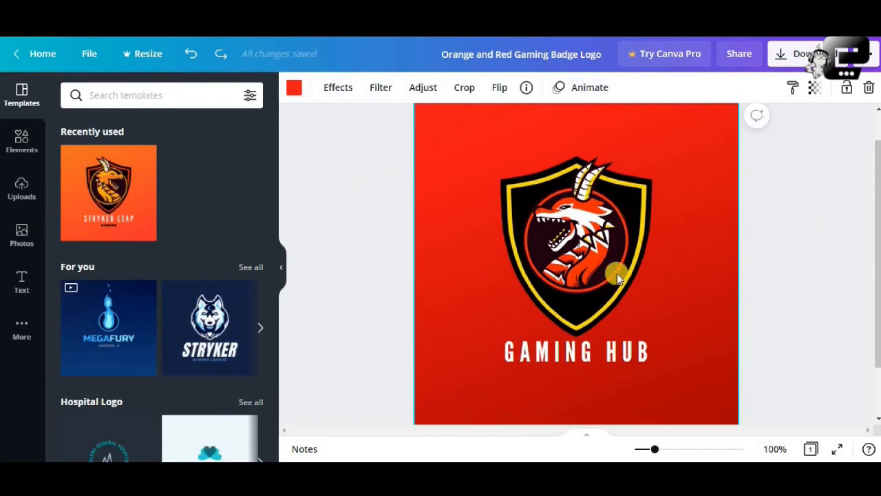
Apply the Stryker wolf template from the suggested designs and copy its wolf head emblem.
scroll(197, 349, "down", 1)
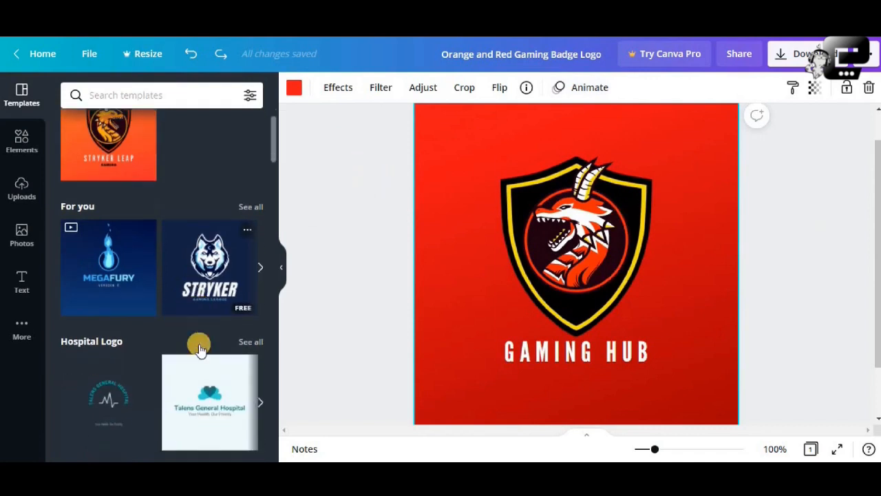
left_click(210, 274)
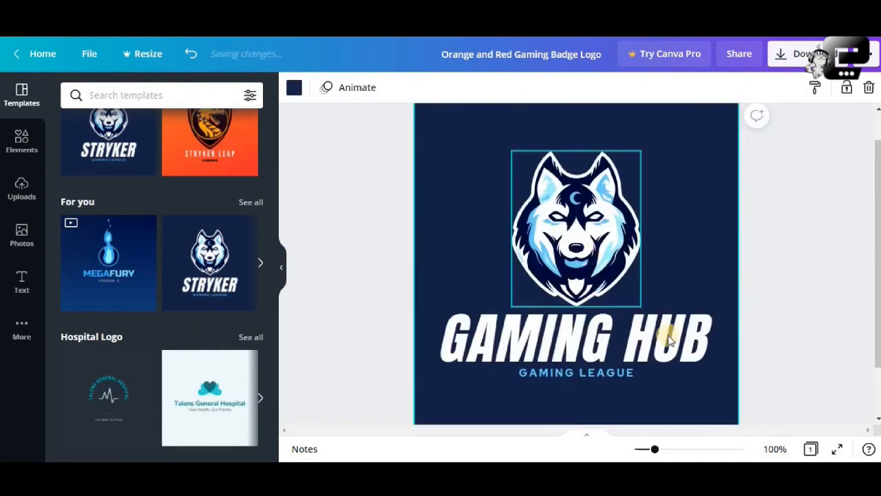
left_click(560, 215)
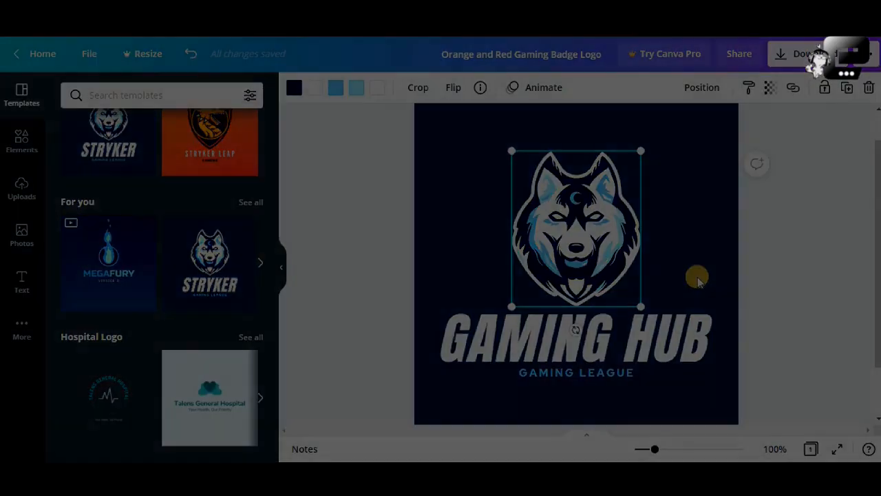
left_click(693, 275)
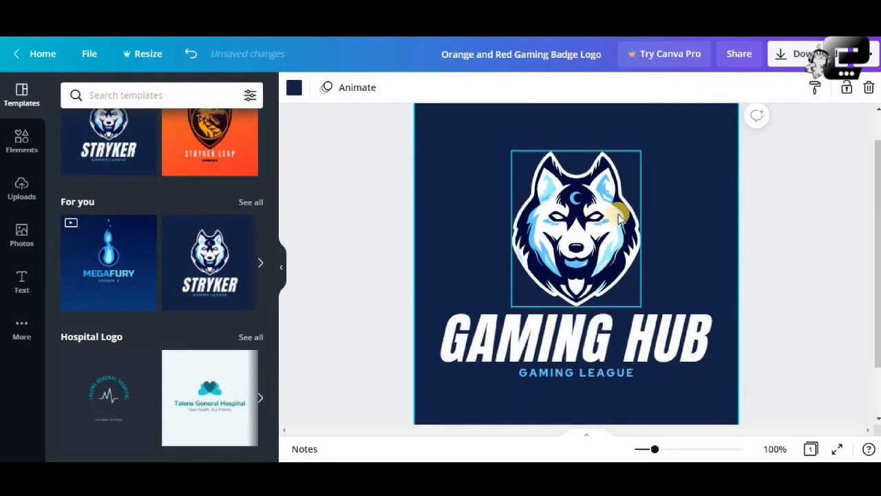
left_click(568, 237)
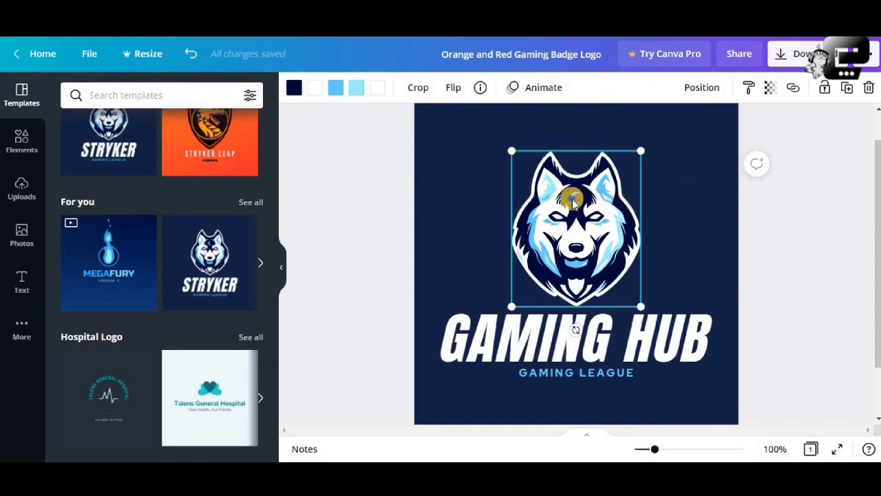
right_click(571, 199)
left_click(636, 217)
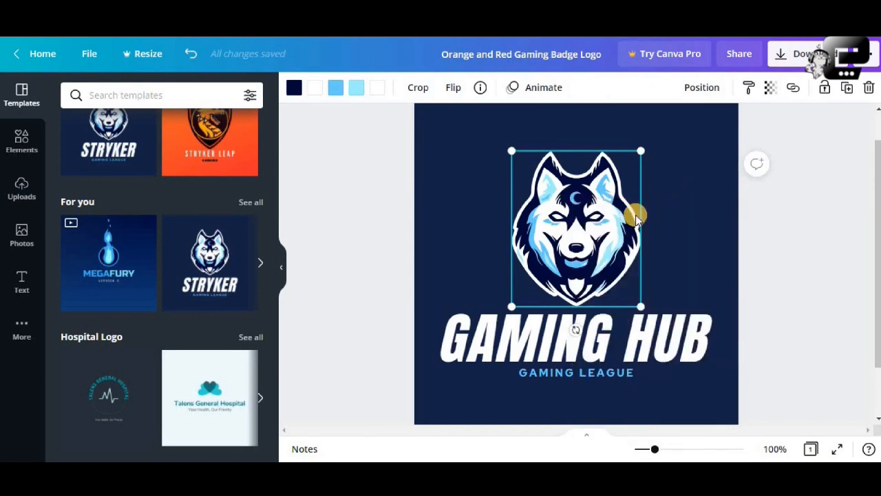
Reapply the orange Stryker Leap template and delete the dragon emblem from its shield.
left_click(242, 159)
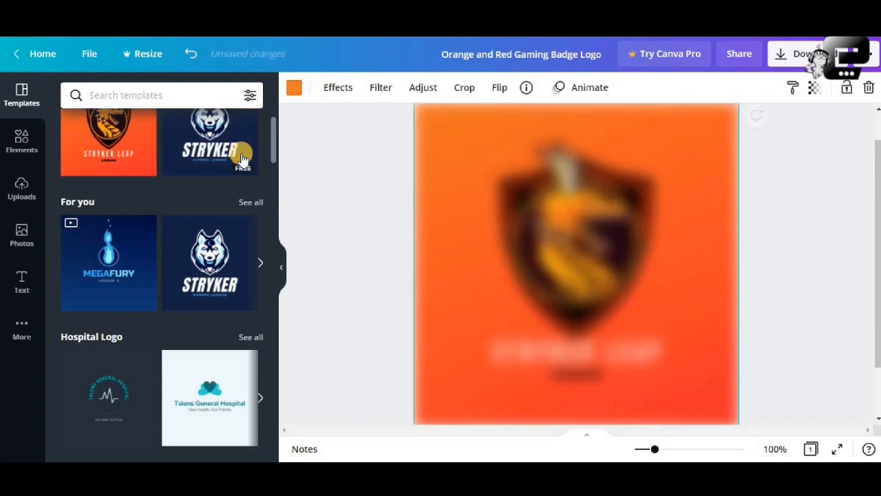
left_click(633, 237)
left_click(869, 88)
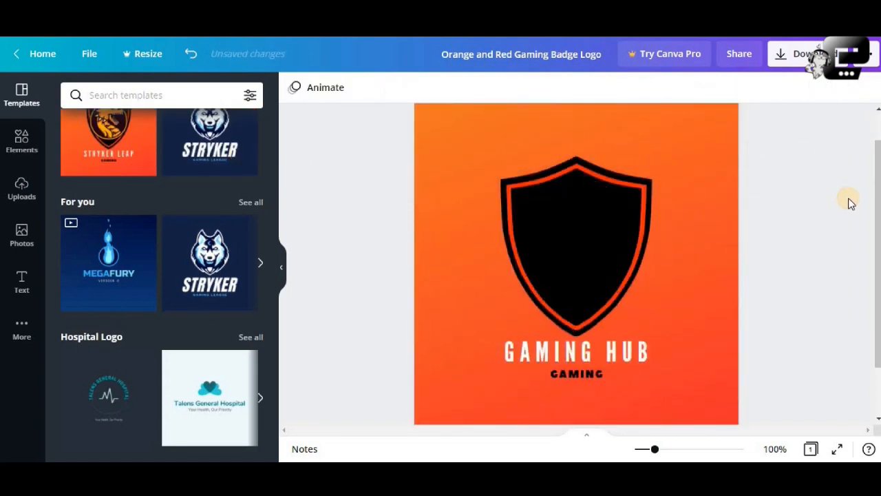
Paste the copied wolf head onto the empty black shield.
right_click(631, 229)
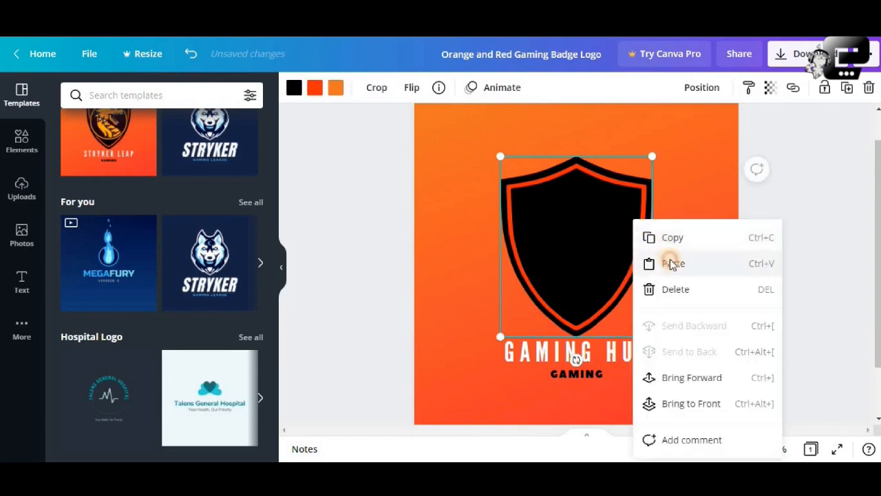
left_click(672, 260)
left_click(792, 237)
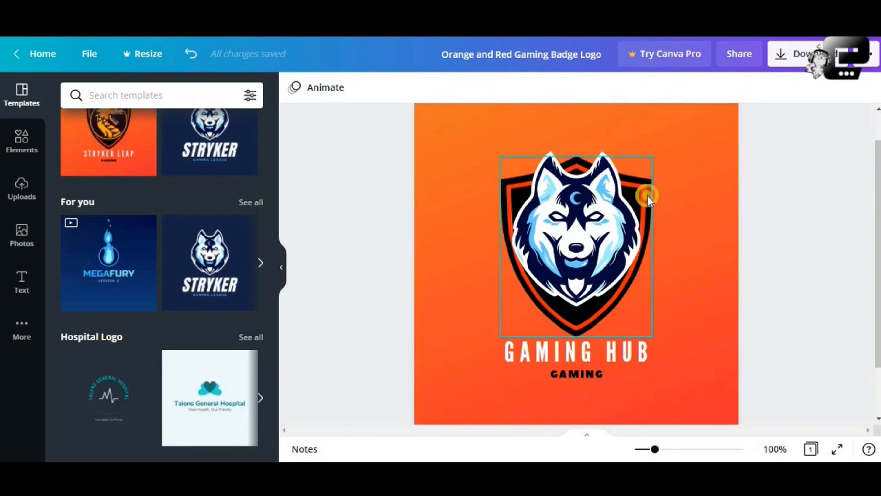
Recolor the shield with a dark navy inner outline and a white body, trying two light blues for the body first.
left_click(647, 196)
left_click(314, 88)
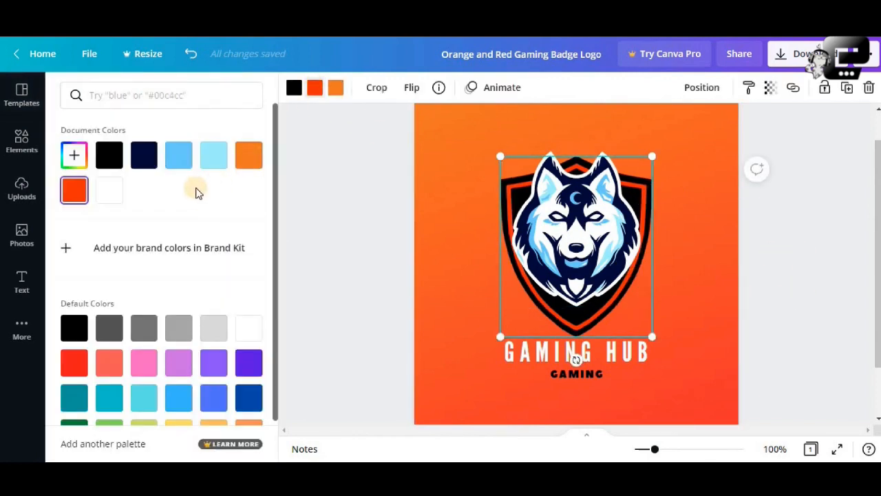
left_click(146, 157)
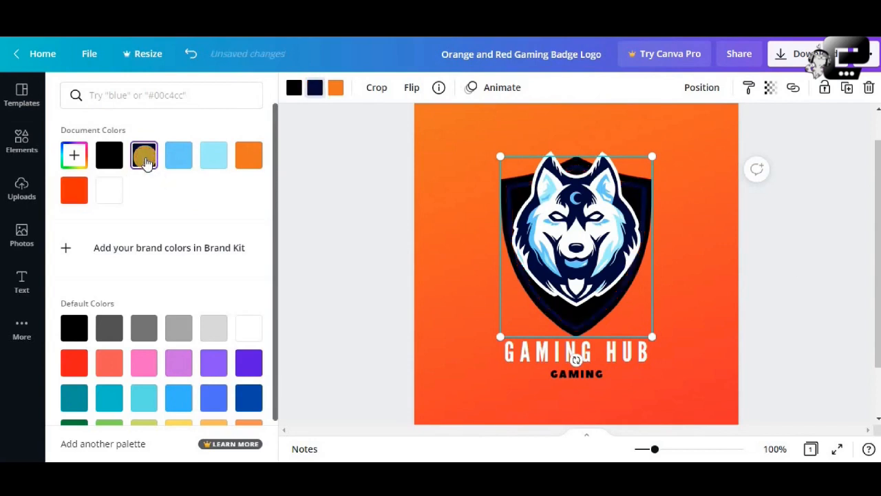
left_click(294, 92)
left_click(212, 158)
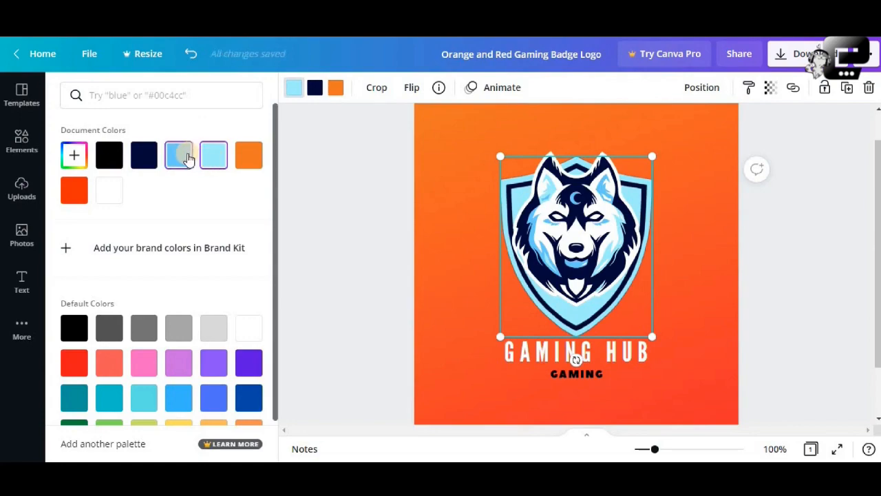
left_click(188, 158)
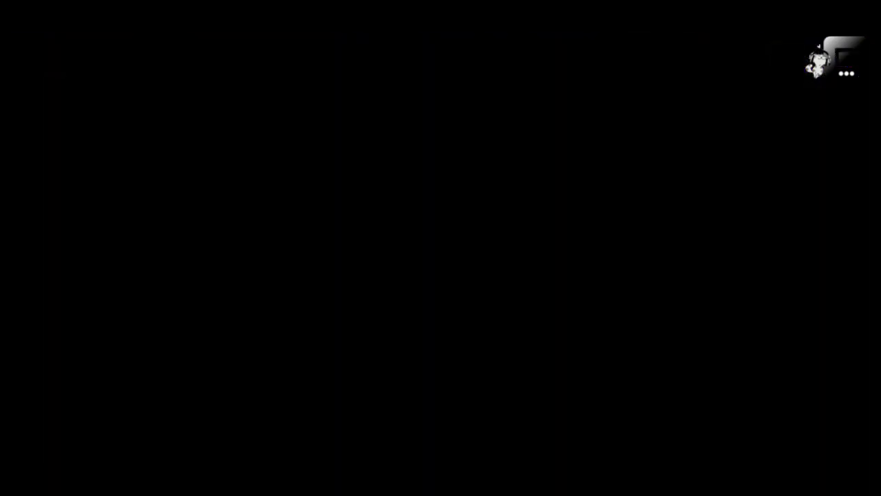
left_click(245, 330)
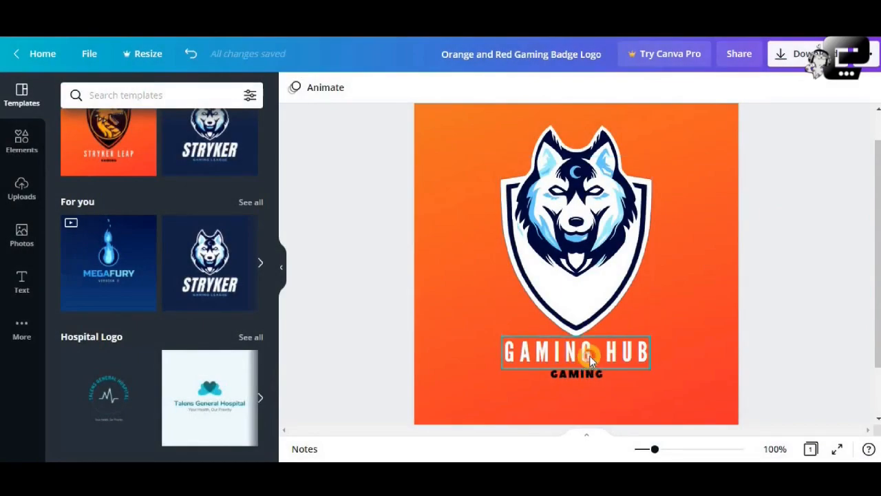
left_click(589, 355)
left_click(781, 258)
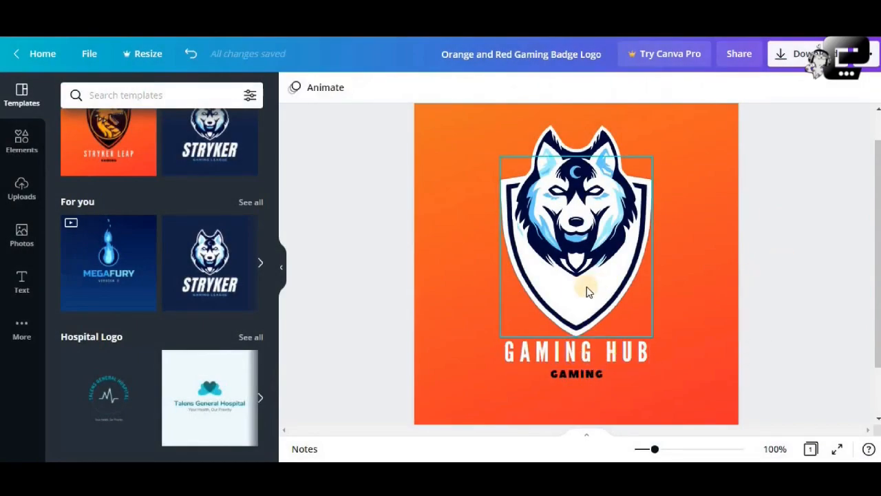
left_click(586, 290)
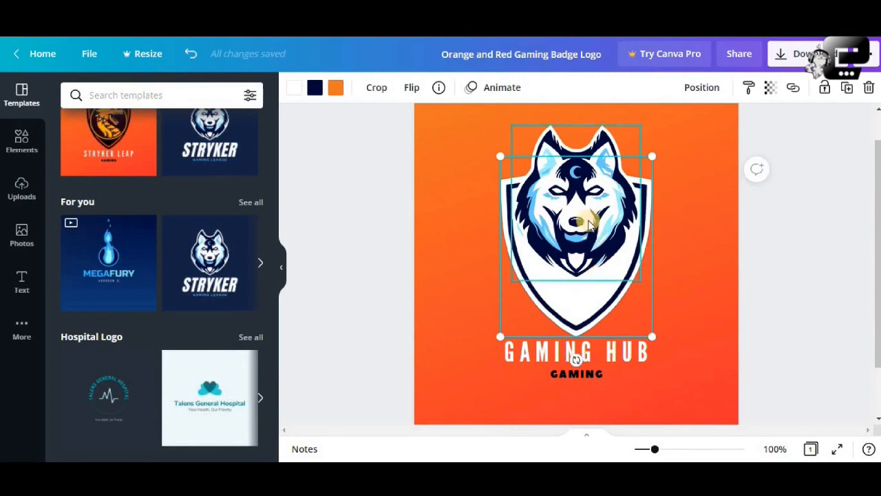
left_click(783, 205)
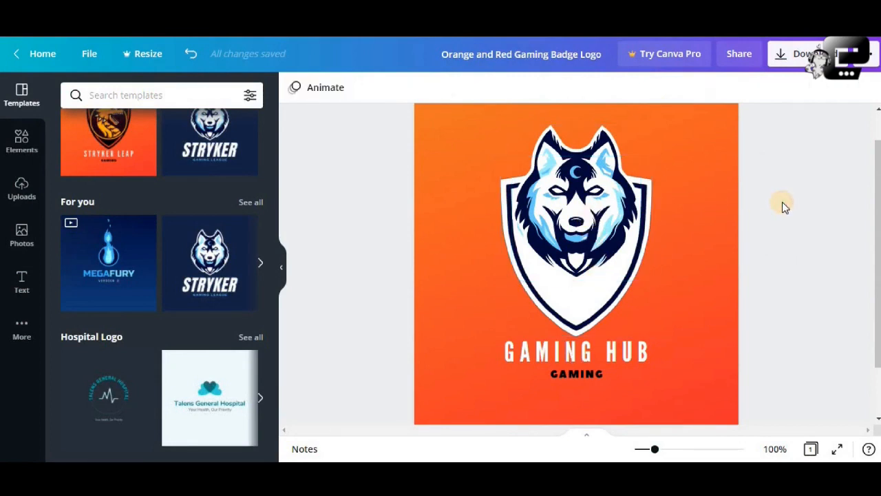
Change the background gradient's orange to black and try adjusting its transparency, ending at 100.
left_click(718, 204)
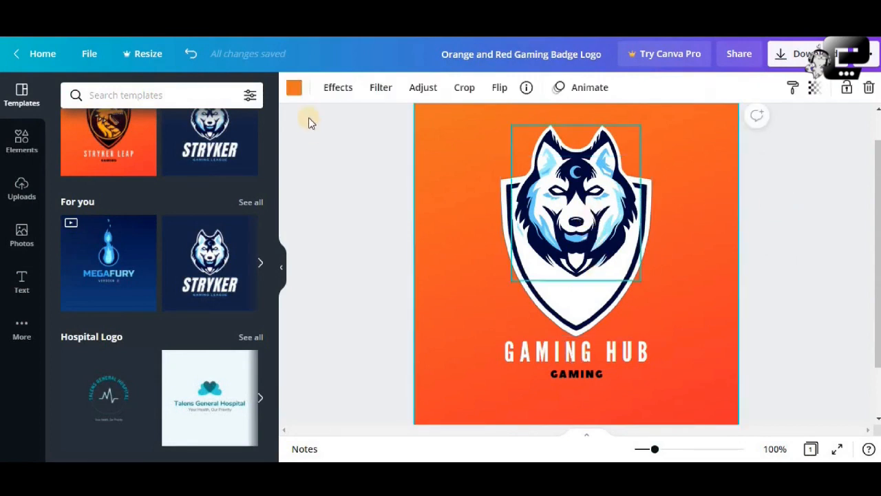
left_click(295, 91)
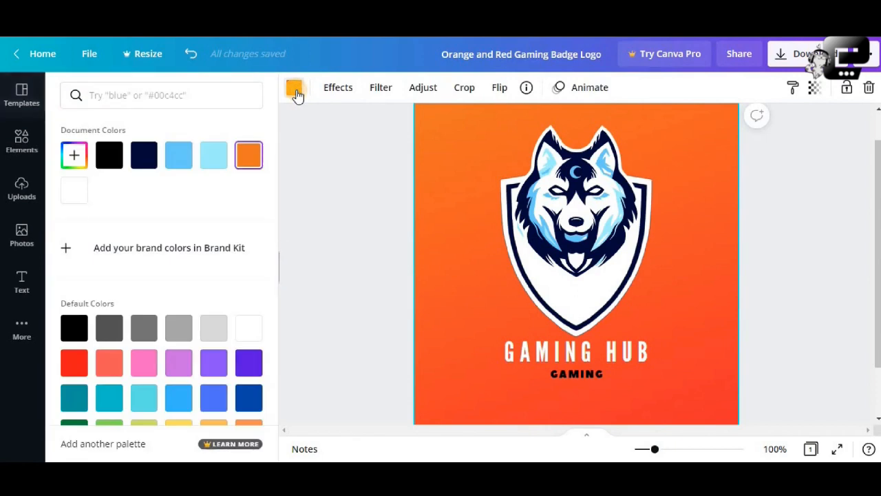
left_click(109, 155)
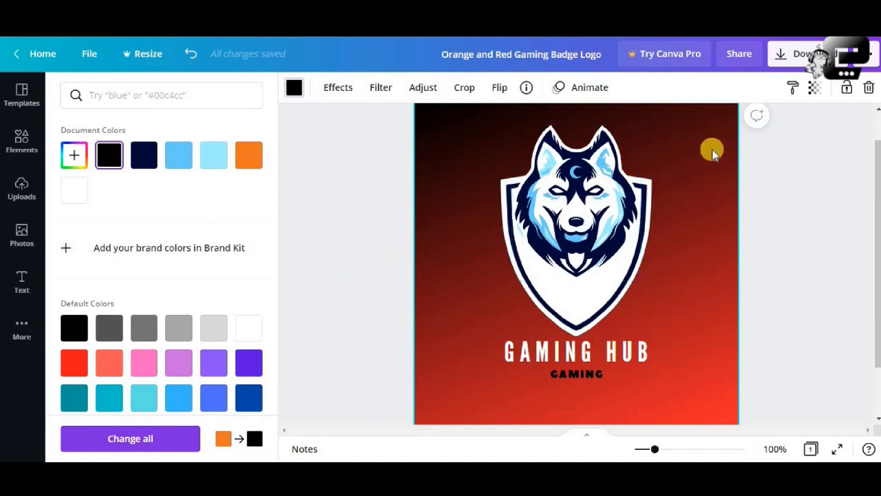
left_click(813, 88)
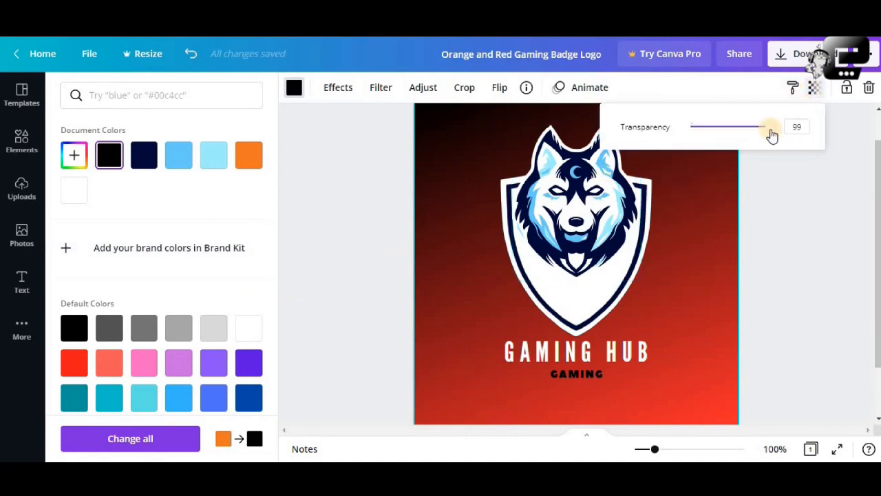
mouse_move(771, 131)
left_mouse_down()
mouse_move(699, 135)
mouse_move(696, 147)
mouse_move(724, 131)
mouse_move(774, 134)
left_mouse_up()
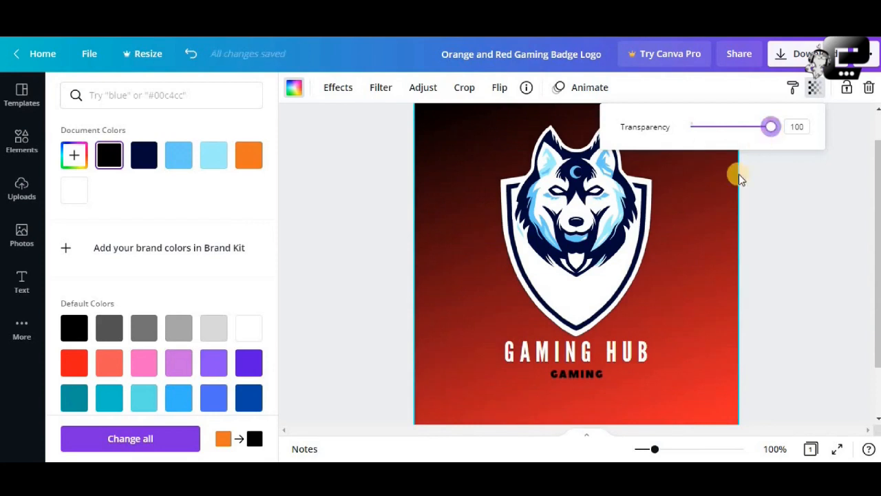
left_click(680, 261)
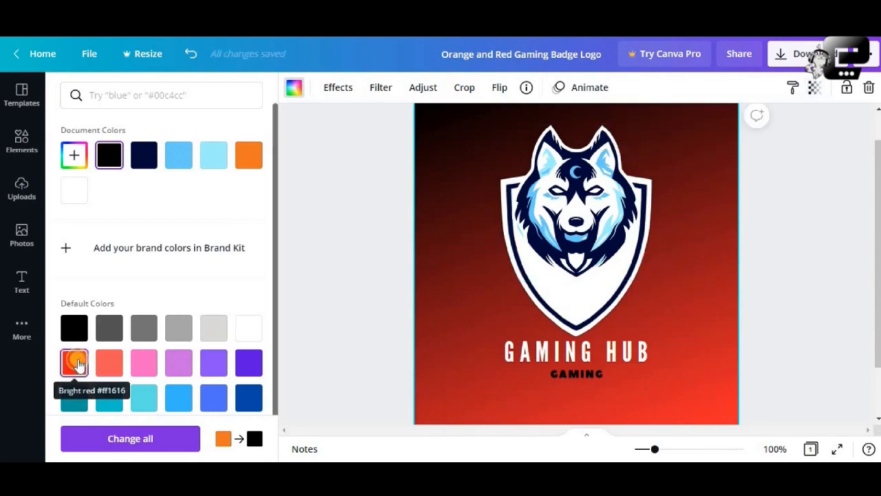
Set the page background to solid black, trying red, navy, light blues, orange and grays along the way.
left_click(75, 362)
left_click(108, 156)
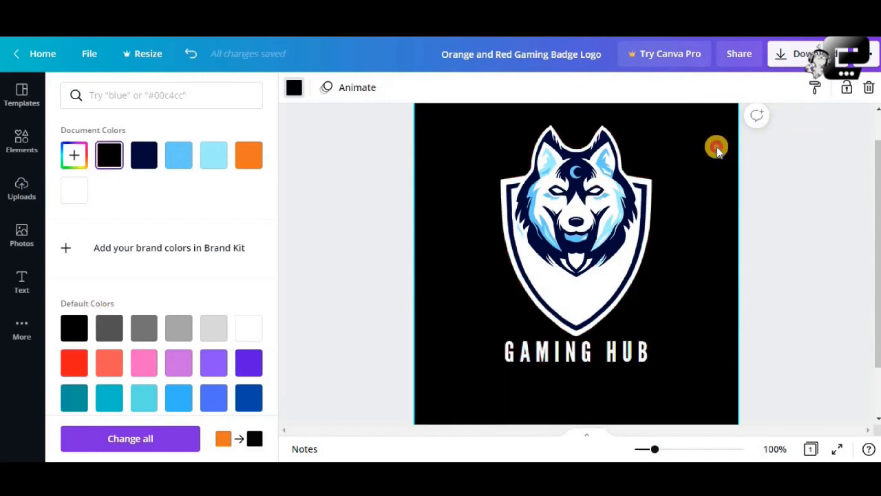
left_click(144, 155)
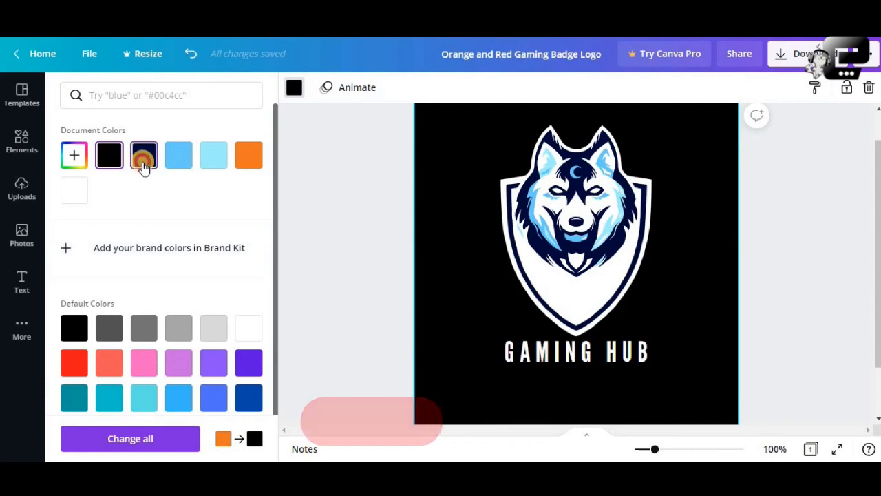
left_click(181, 158)
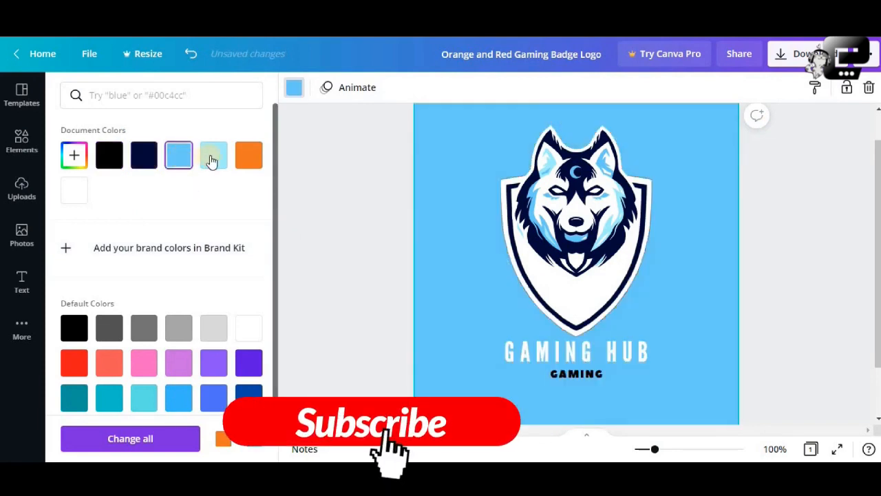
left_click(212, 160)
left_click(239, 163)
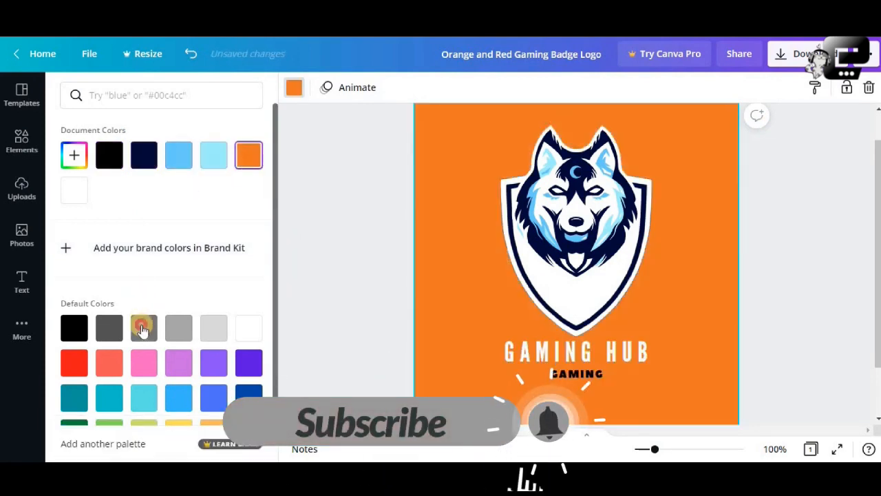
left_click(144, 328)
left_click(108, 329)
left_click(74, 328)
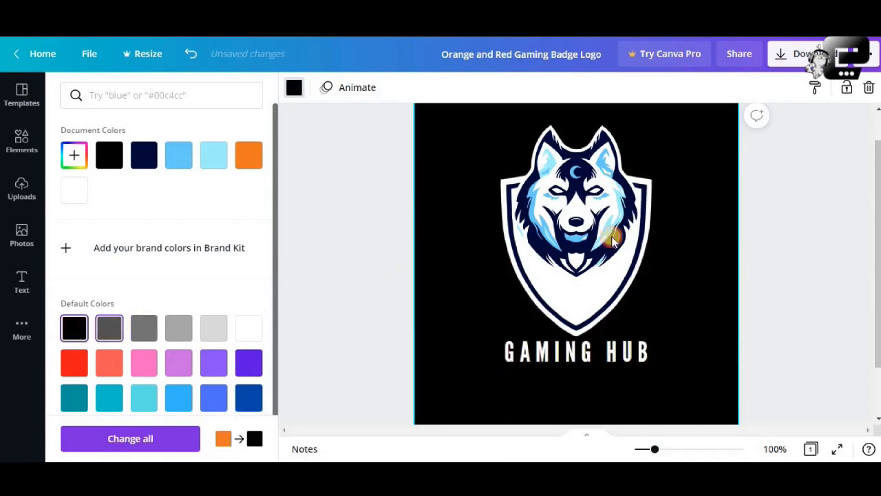
scroll(757, 208, "up", 1)
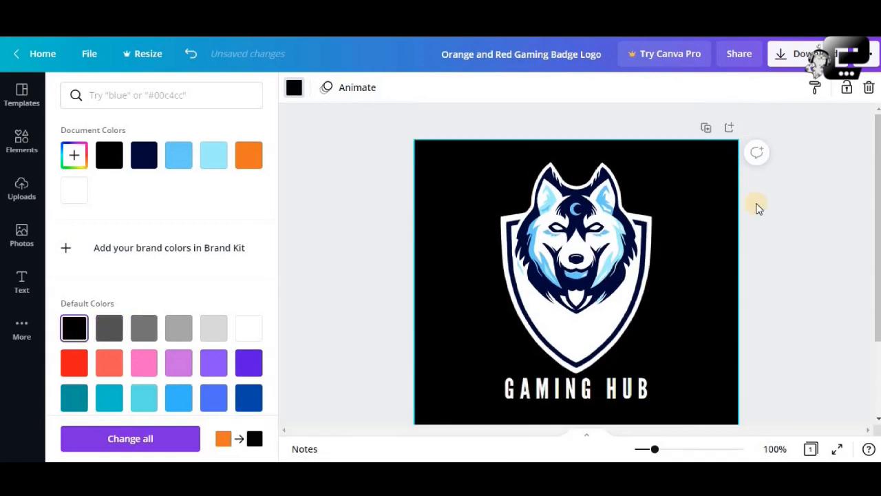
scroll(757, 208, "down", 3)
left_click(758, 203)
scroll(668, 229, "up", 3)
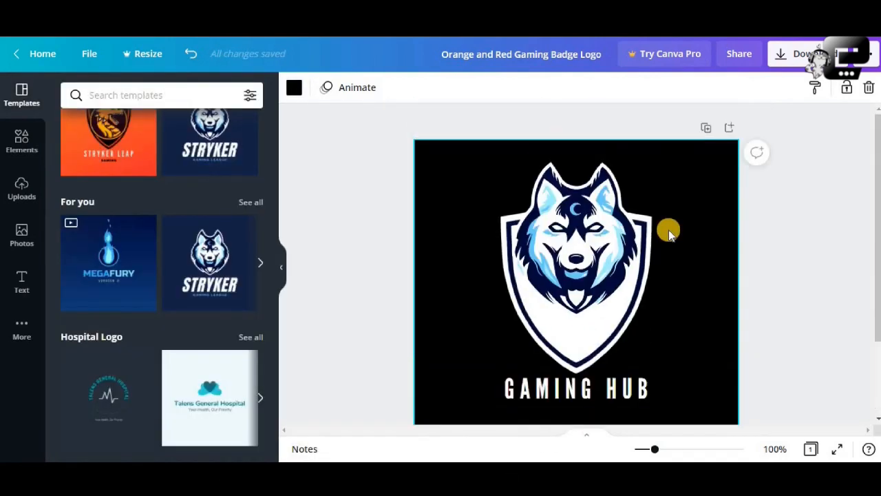
Undo the page background changes back to the black-to-red gradient with the small GAMING text under the title.
left_click(189, 55)
left_click(189, 55)
left_click(190, 57)
left_click(190, 56)
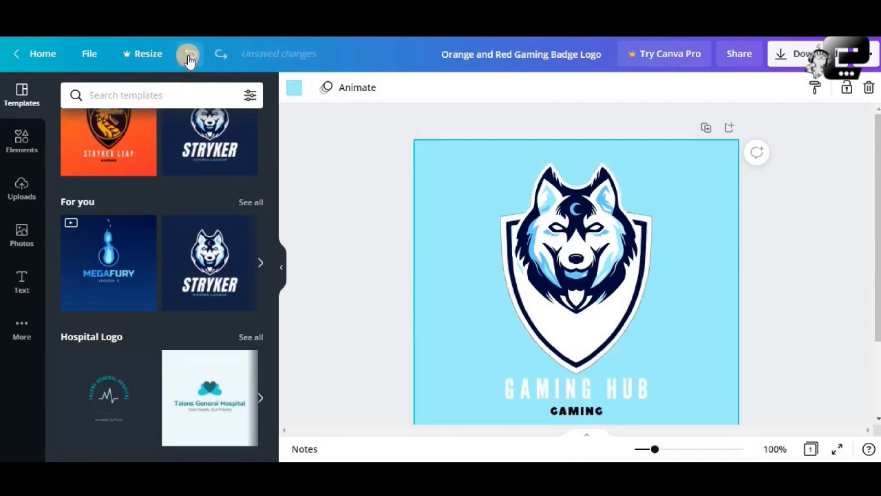
left_click(189, 57)
left_click(190, 56)
left_click(189, 56)
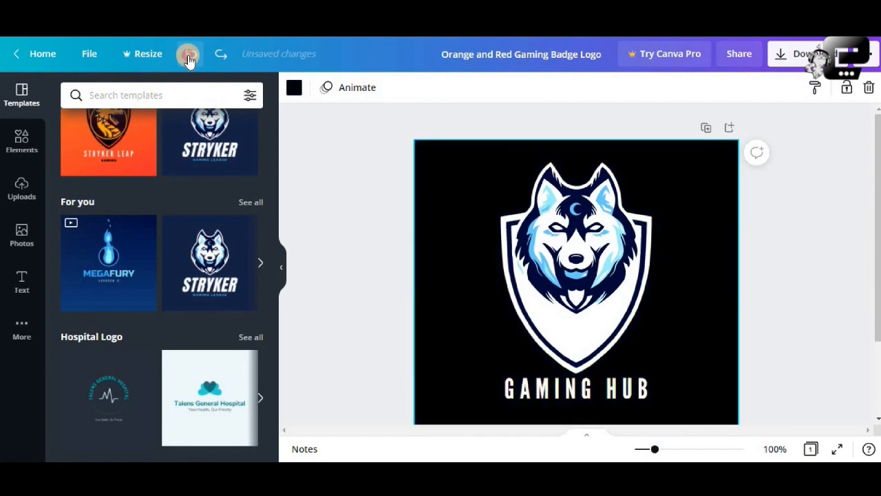
left_click(189, 57)
left_click(189, 57)
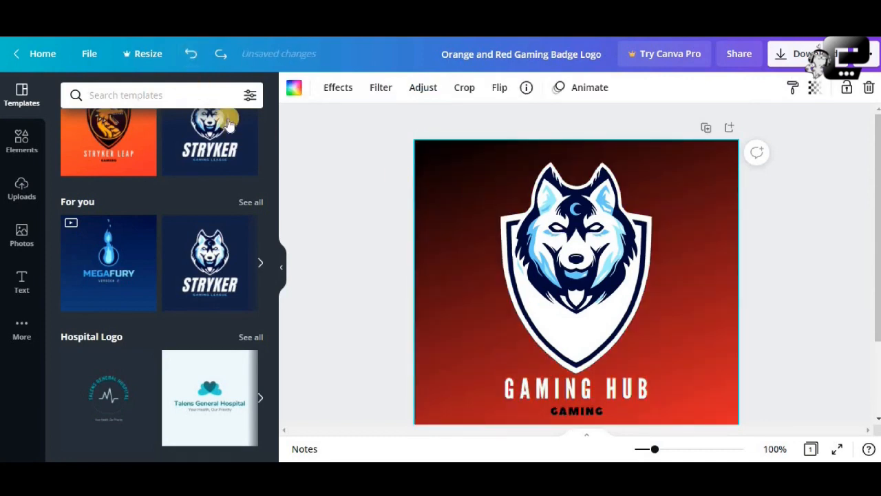
left_click(193, 58)
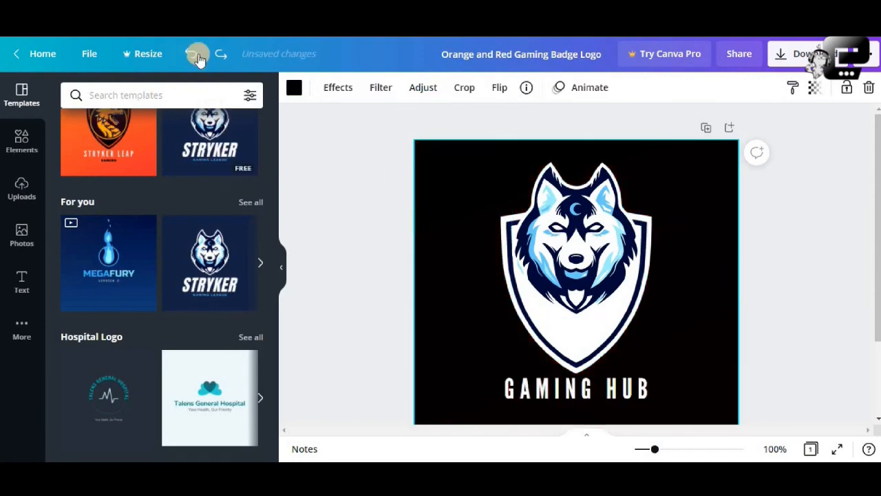
left_click(193, 55)
left_click(768, 234)
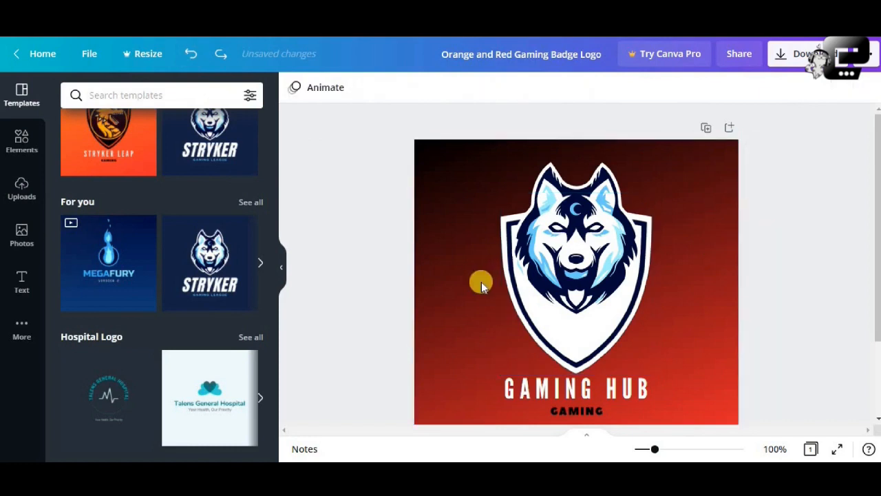
Recolor the black of the background gradient to dark navy and set the gradient's transparency to 0.
left_click(442, 214)
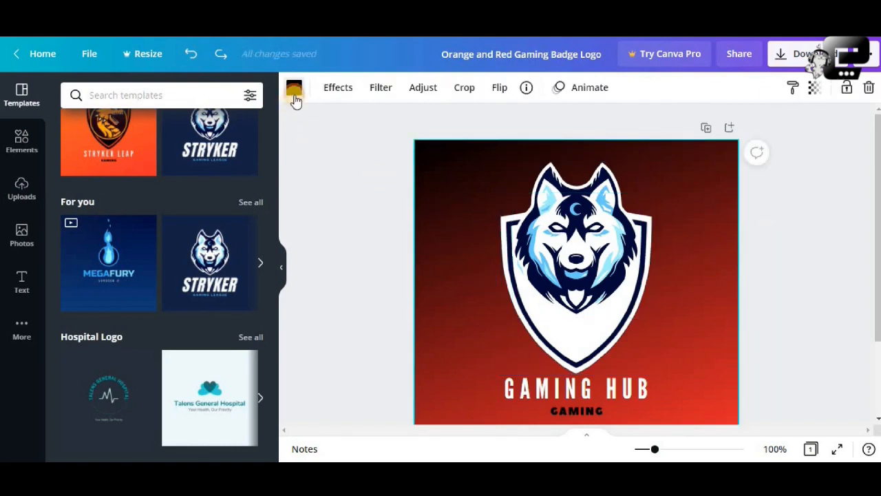
left_click(294, 97)
left_click(141, 154)
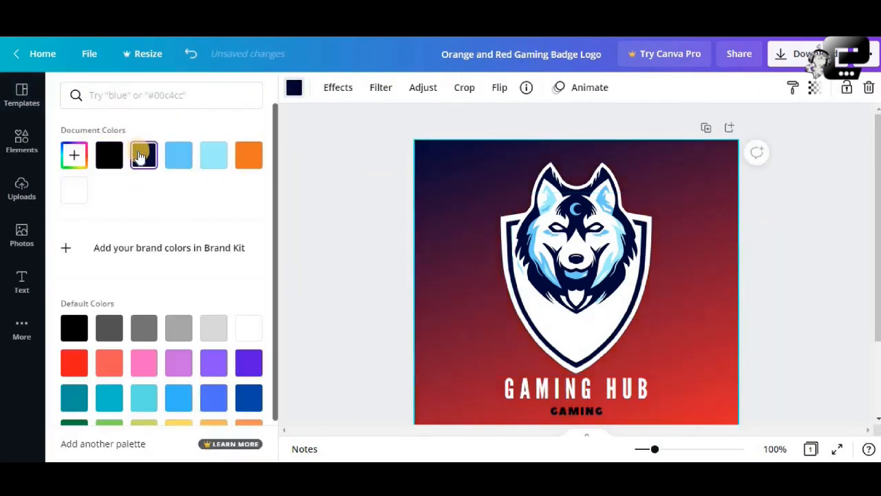
left_click(812, 89)
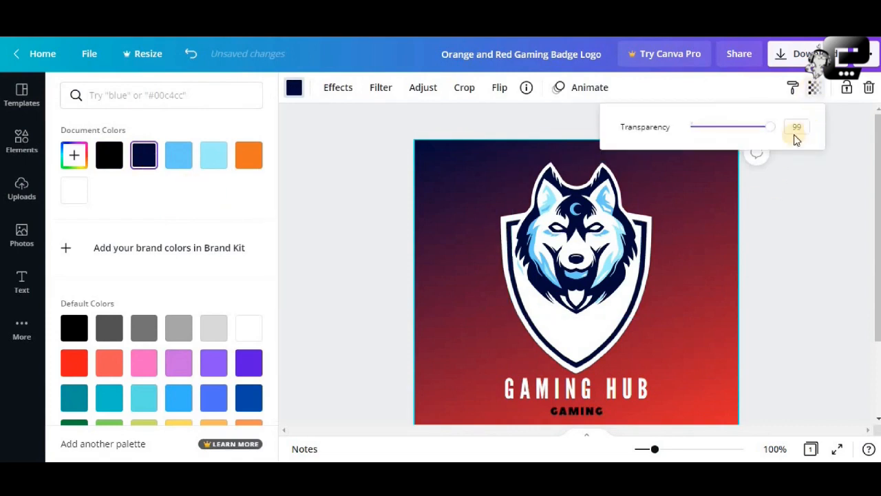
left_click_drag(794, 129, 691, 132)
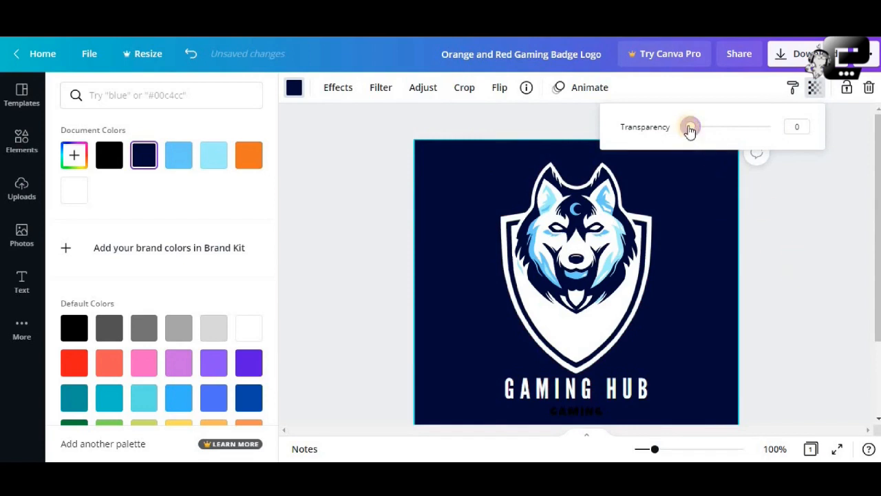
left_click(773, 247)
Delete the small black GAMING text beneath the GAMING HUB title.
scroll(772, 248, "down", 3)
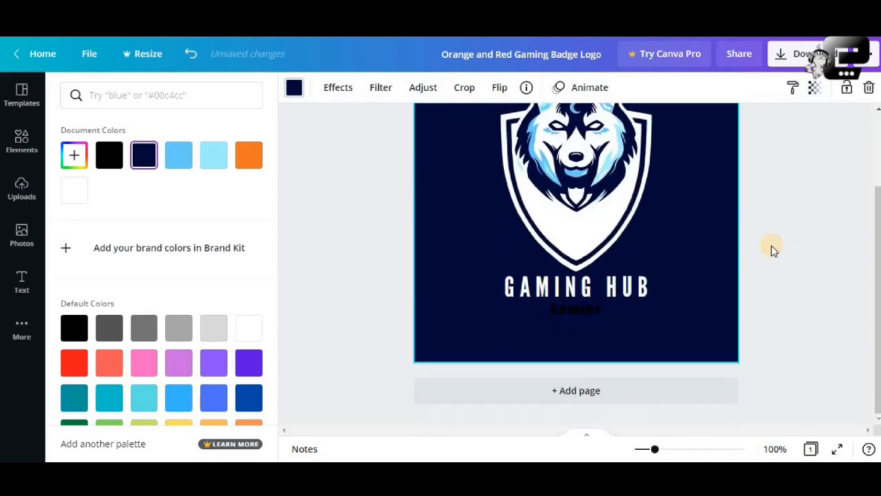
left_click(593, 307)
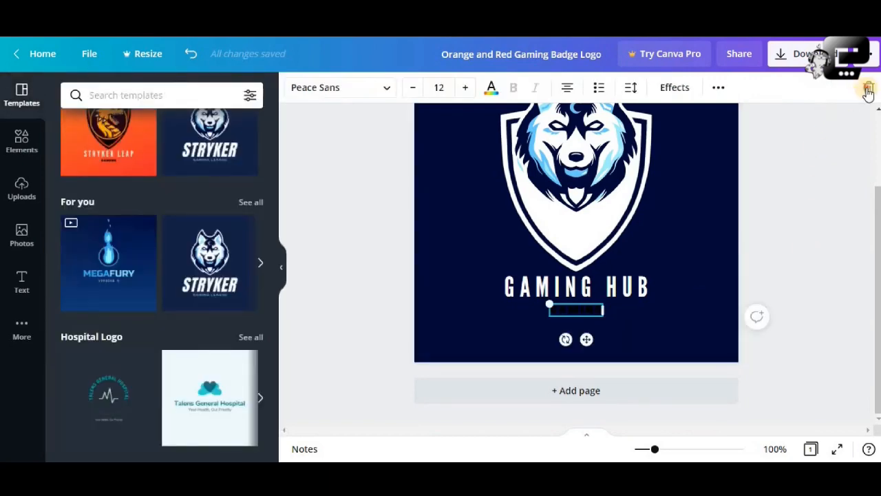
left_click(868, 89)
scroll(808, 236, "up", 3)
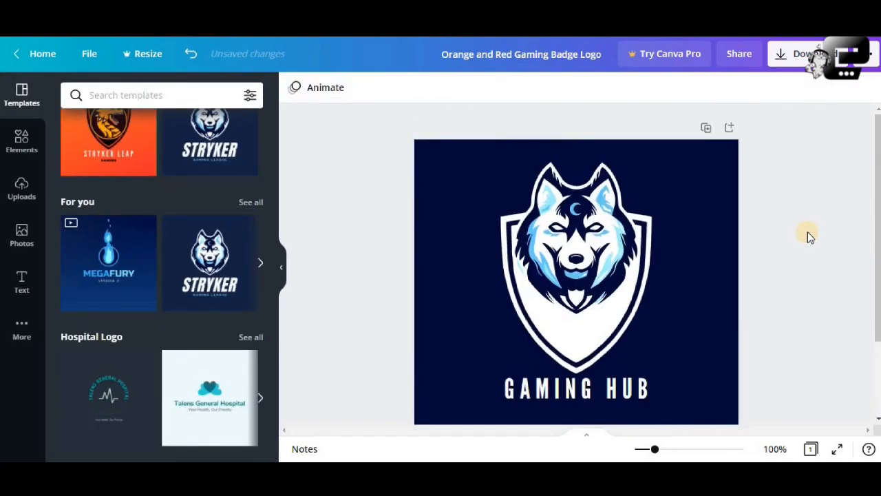
scroll(807, 231, "down", 3)
scroll(808, 233, "up", 3)
Rename the design as "game logo".
left_click(551, 49)
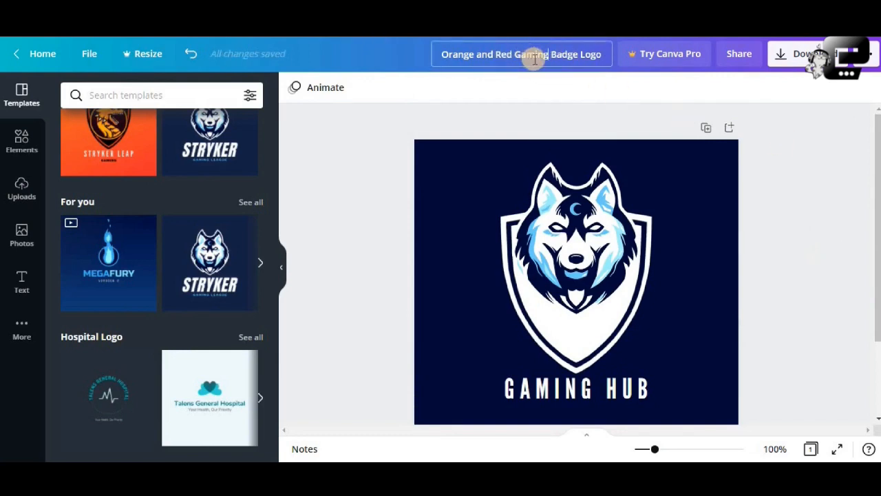
key("Caps_Lock")
key("ctrl+a")
type("game")
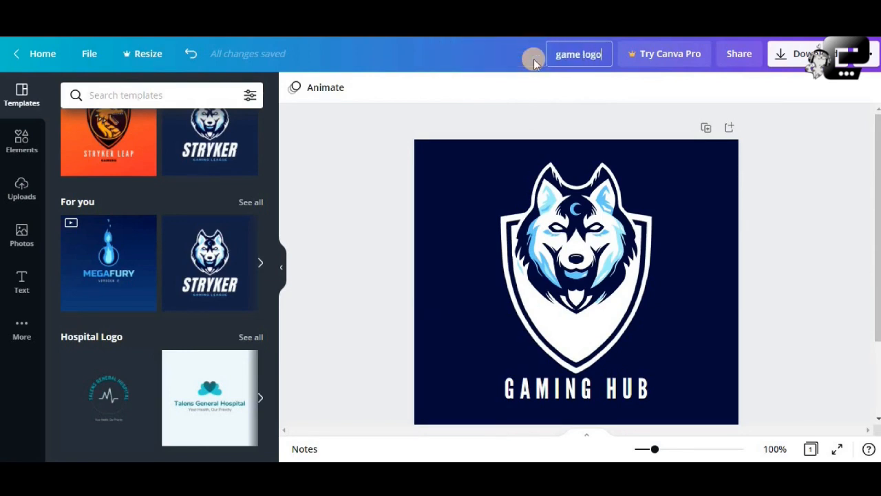
key("Return")
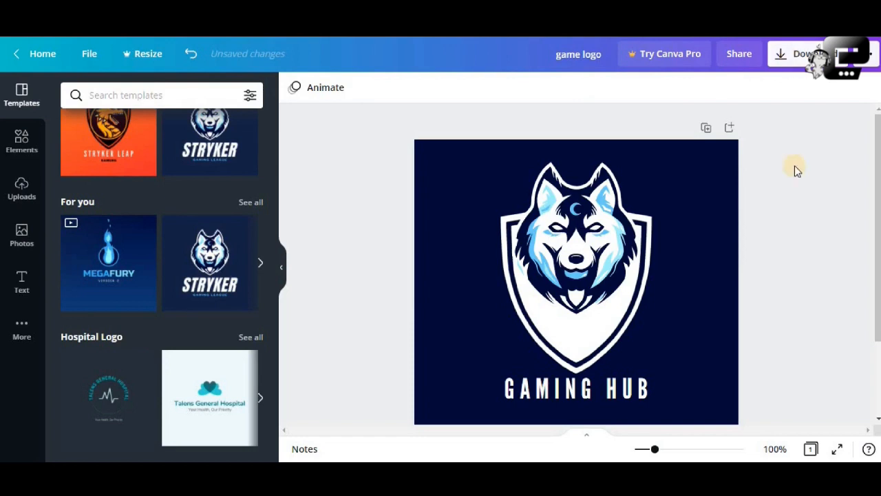
Download the design as a PNG and dismiss the business card print offer.
scroll(794, 165, "down", 2)
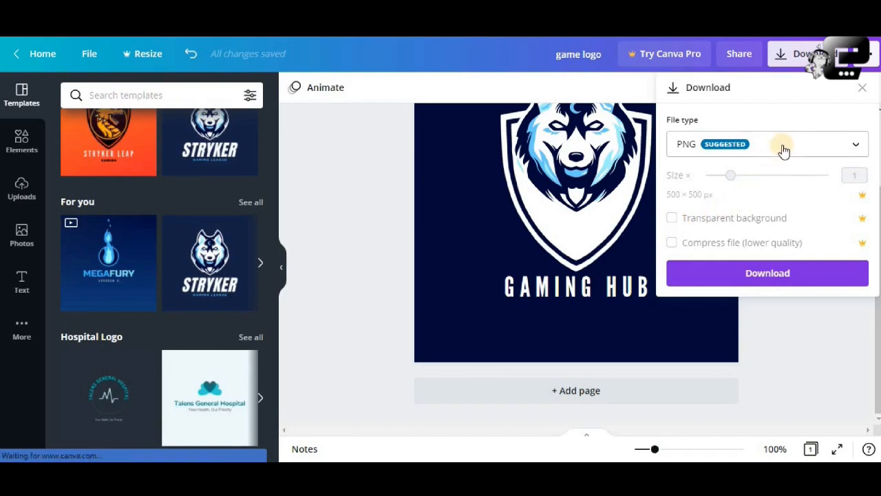
left_click(814, 150)
left_click(814, 150)
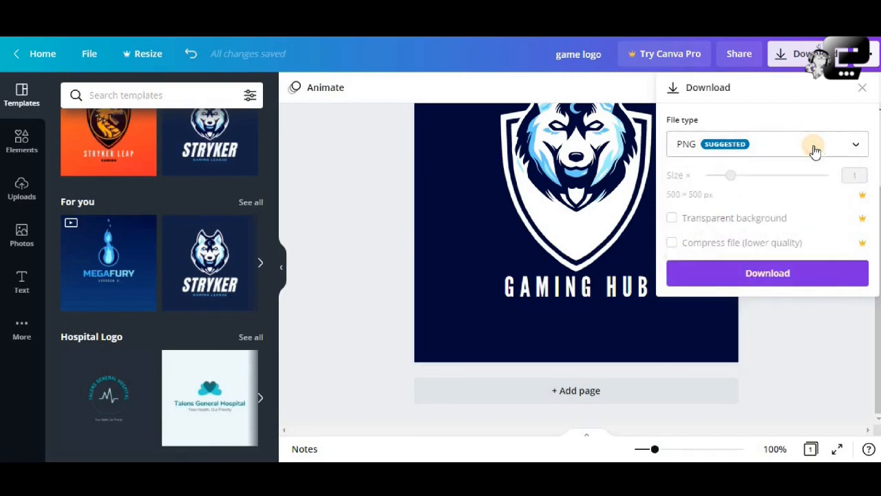
left_click(789, 274)
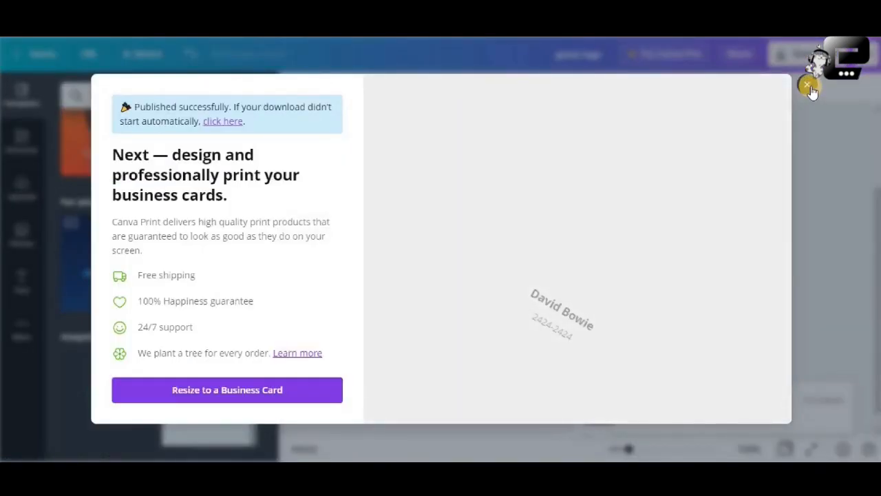
key("Escape")
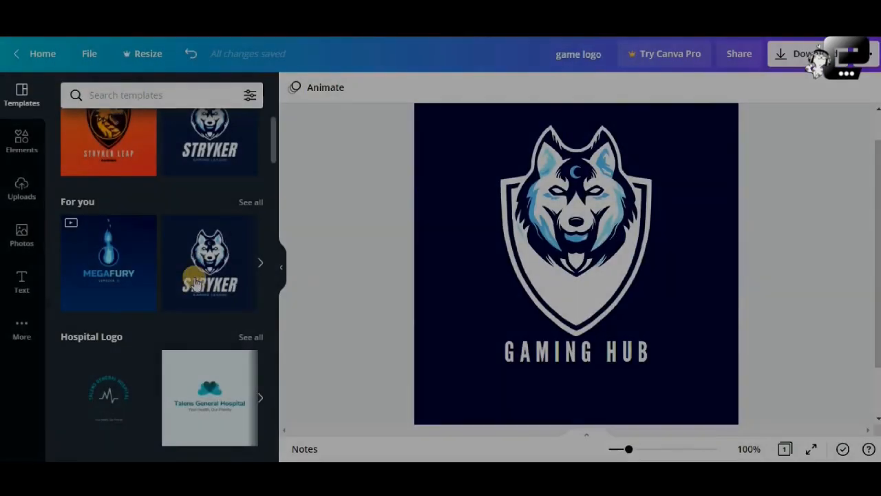
Move the wolf head slightly lower on the shield, keeping it horizontally centered.
scroll(202, 182, "up", 1)
scroll(201, 182, "up", 1)
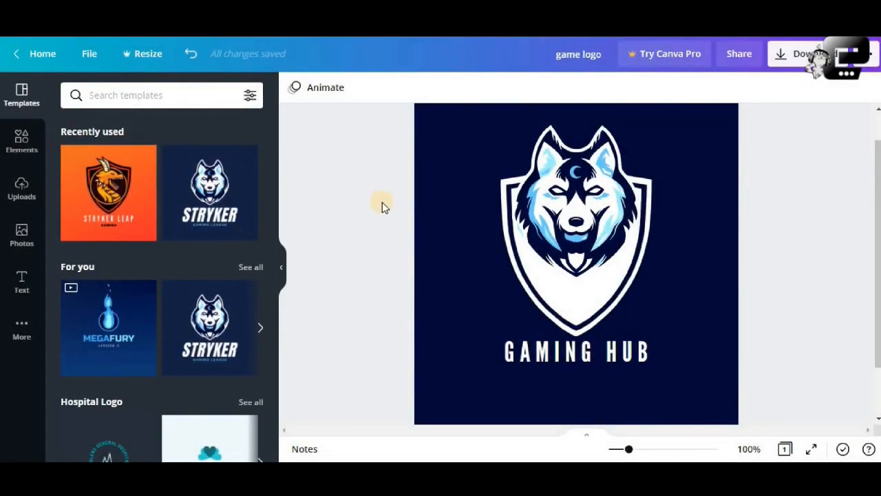
left_click(556, 219)
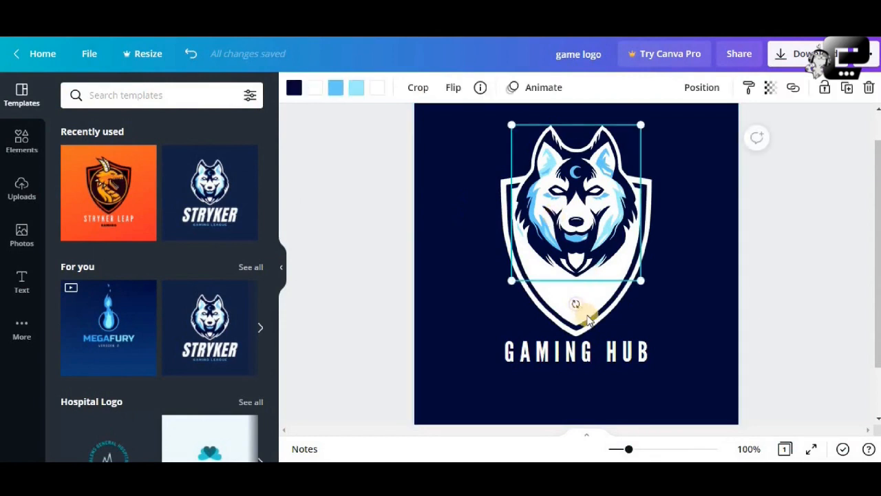
left_click(589, 320)
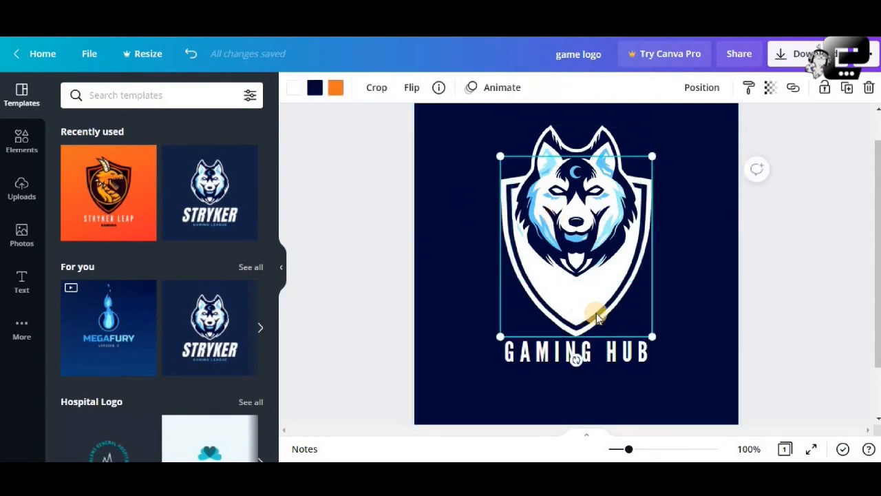
left_click(697, 264)
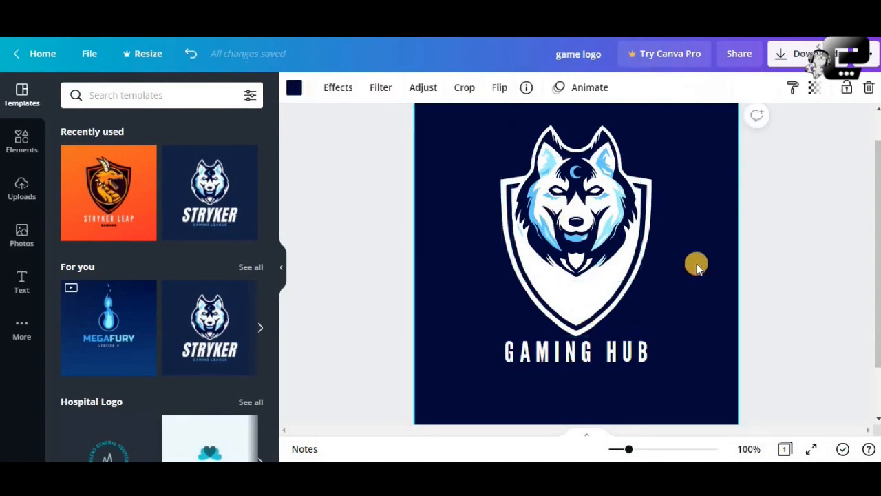
left_click(600, 234)
left_click_drag(537, 232, 596, 238)
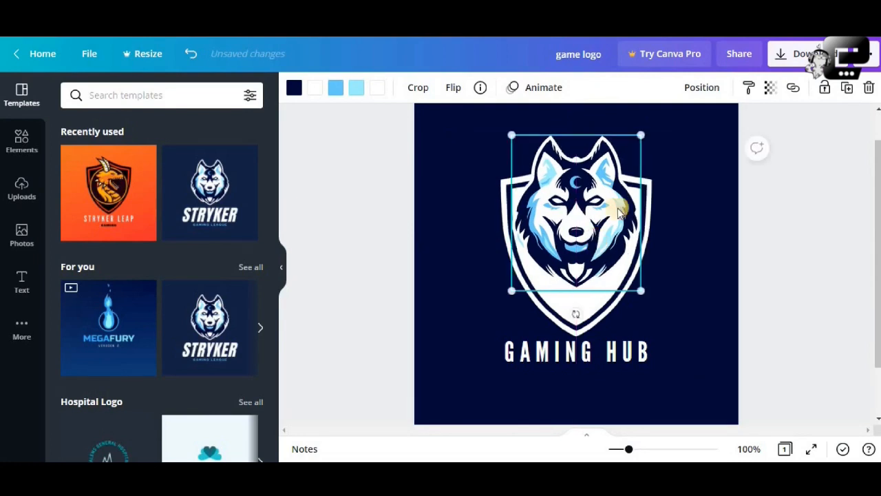
Shift the wolf head sideways off the shield's middle and align it to the page's horizontal center.
left_click(696, 93)
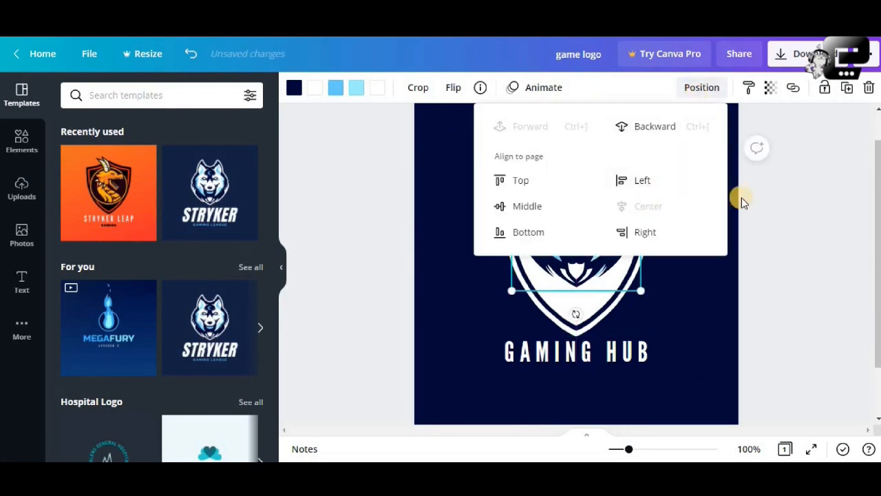
left_click(778, 206)
left_click_drag(596, 197, 636, 194)
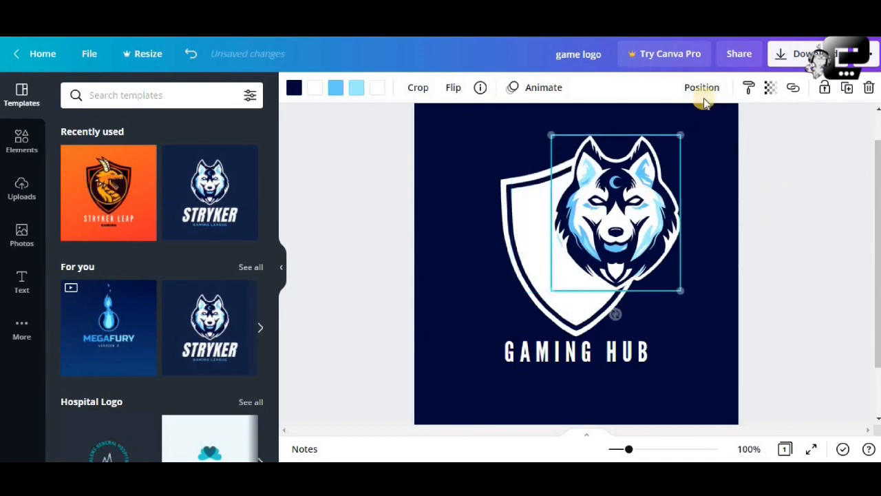
left_click(702, 89)
left_click(643, 206)
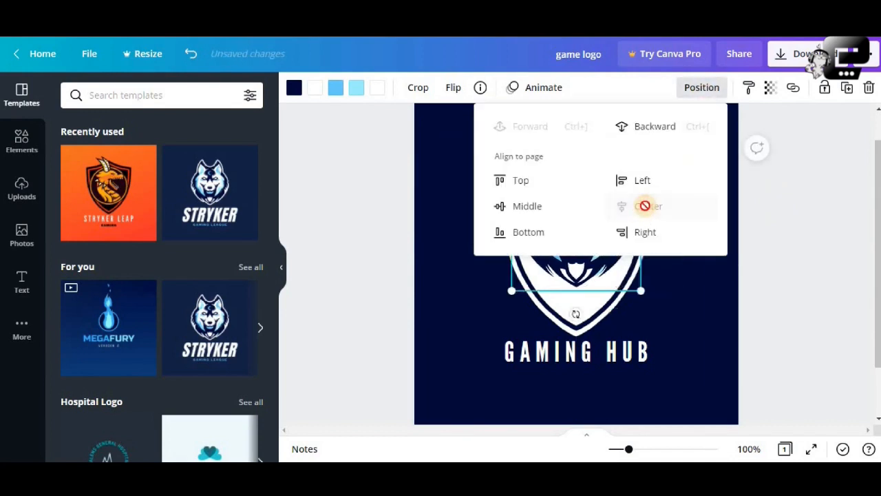
left_click(805, 231)
left_click(790, 260)
Align the shield to the horizontal center of the page.
left_click(601, 287)
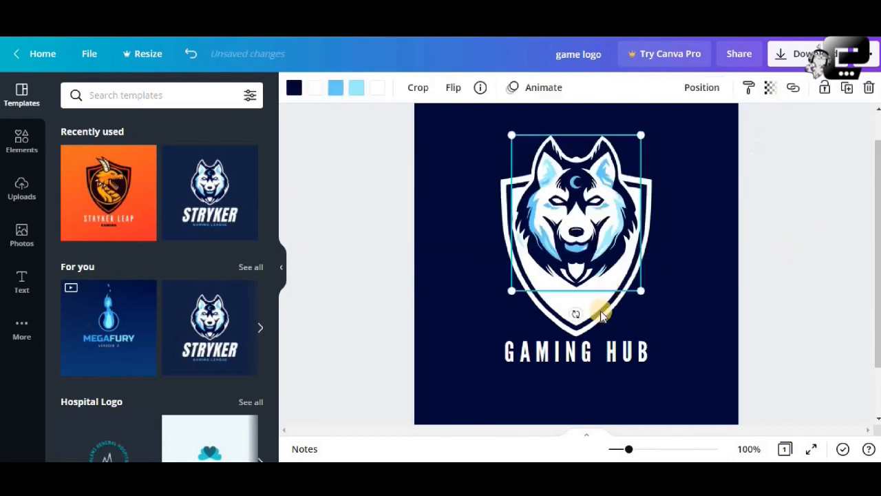
left_click(601, 314)
left_click(702, 87)
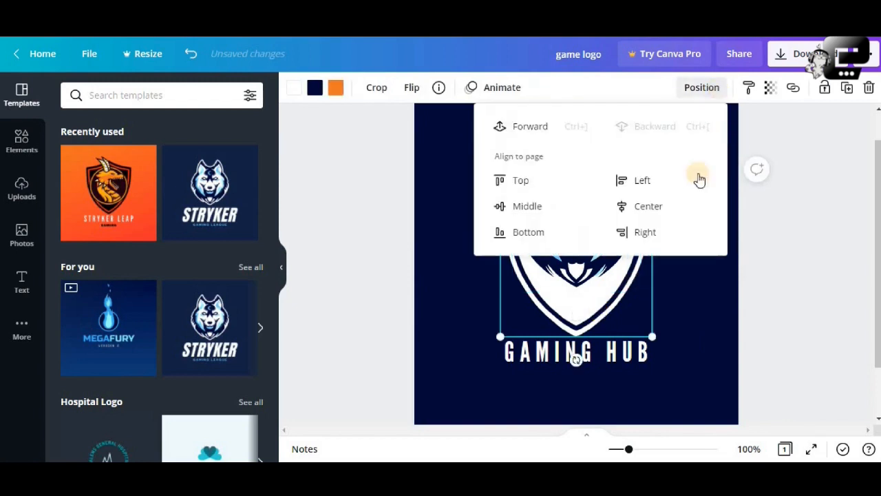
left_click(668, 210)
left_click(781, 267)
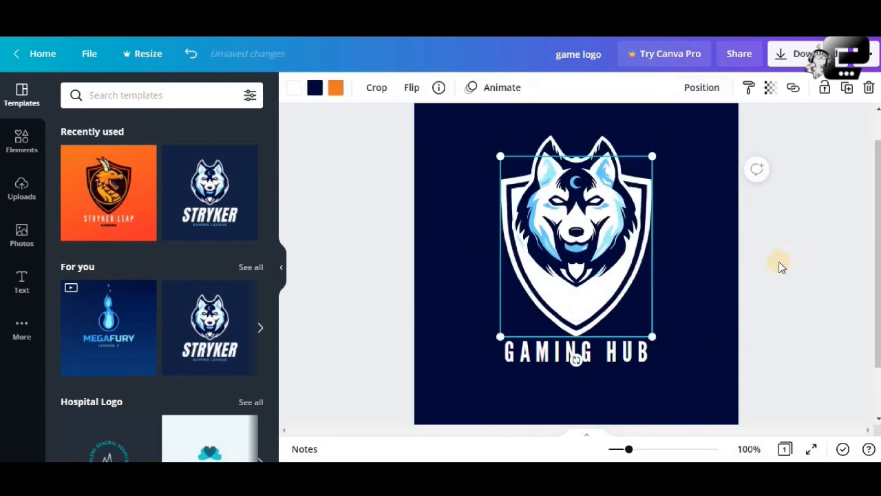
Align the GAMING HUB title to the horizontal center of the page.
left_click(646, 362)
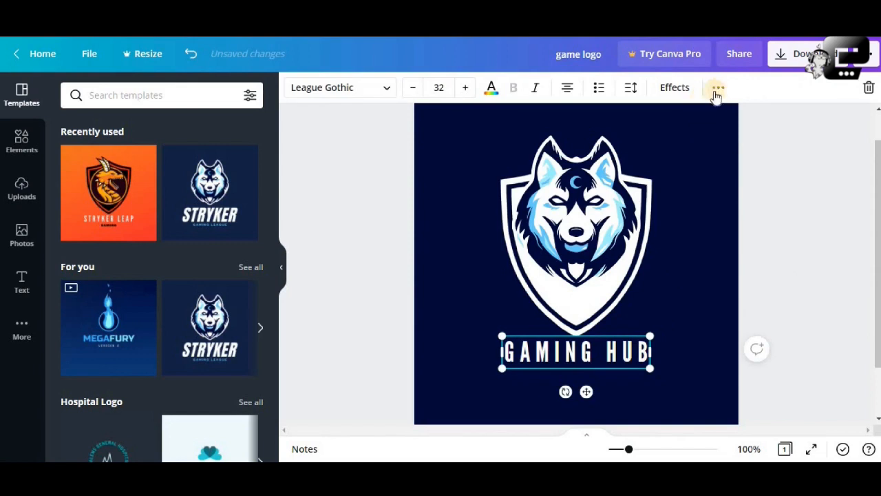
left_click(717, 90)
left_click(576, 120)
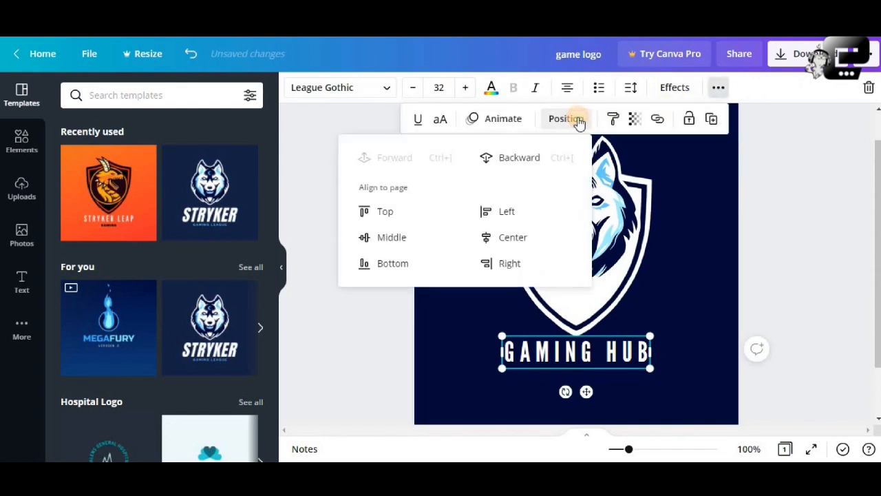
left_click(521, 236)
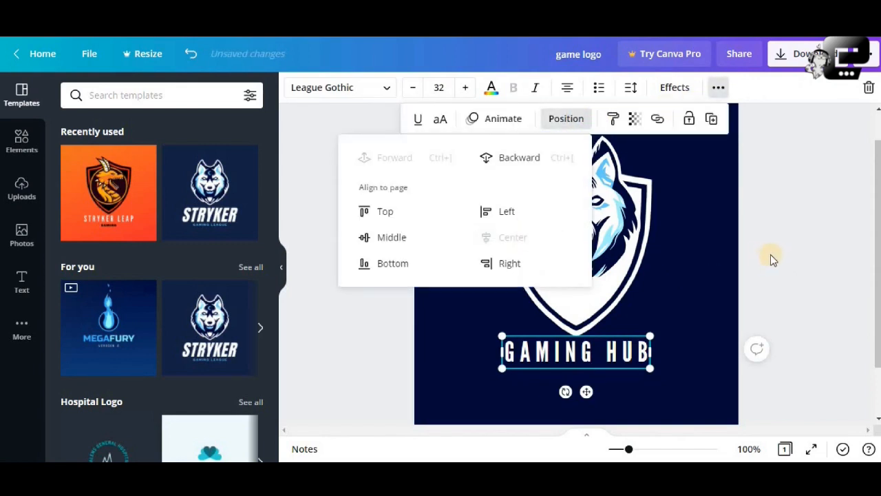
Apply the blue-flame MEGAFURY template to the logo page.
left_click(771, 256)
left_click(773, 256)
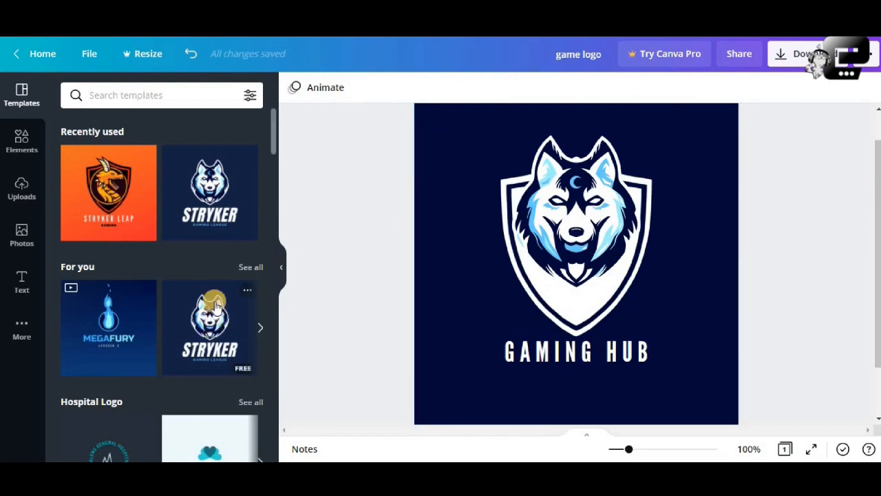
scroll(129, 268, "down", 1)
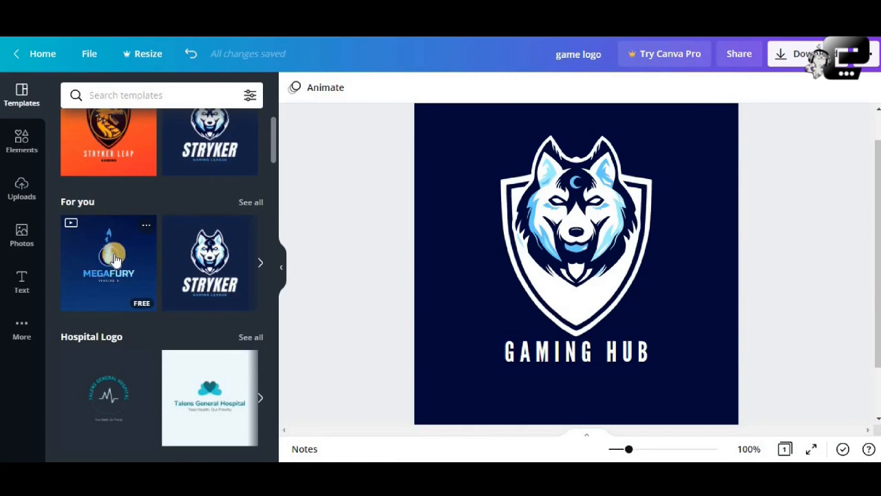
left_click(113, 258)
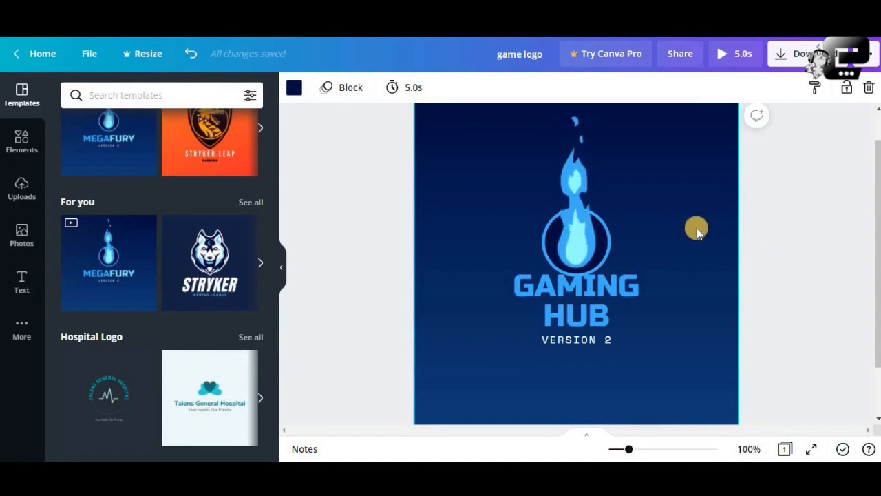
Inspect the applied template's flame, ring and GAMING HUB title by selecting them individually.
left_click(597, 240)
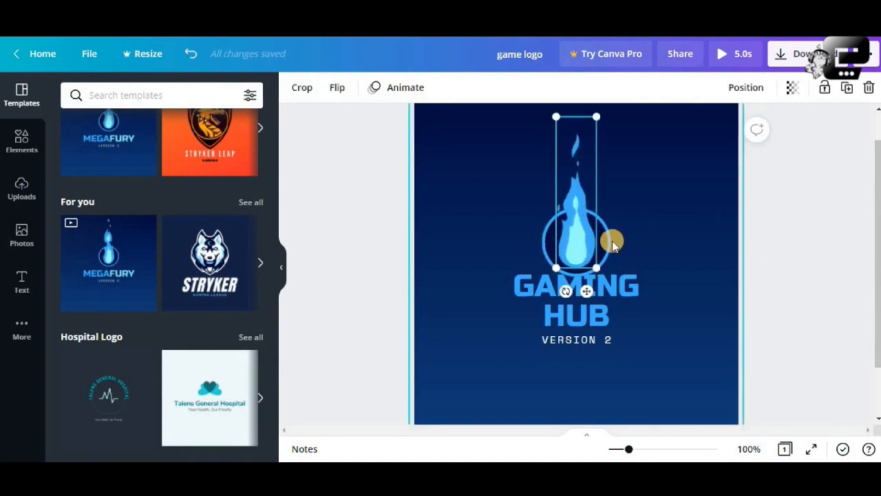
left_click(611, 242)
left_click(586, 248)
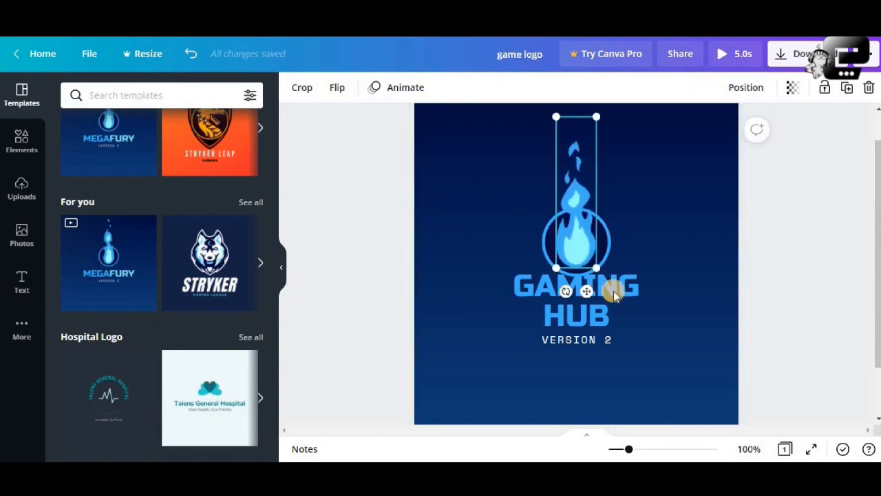
left_click(609, 329)
scroll(232, 204, "up", 1)
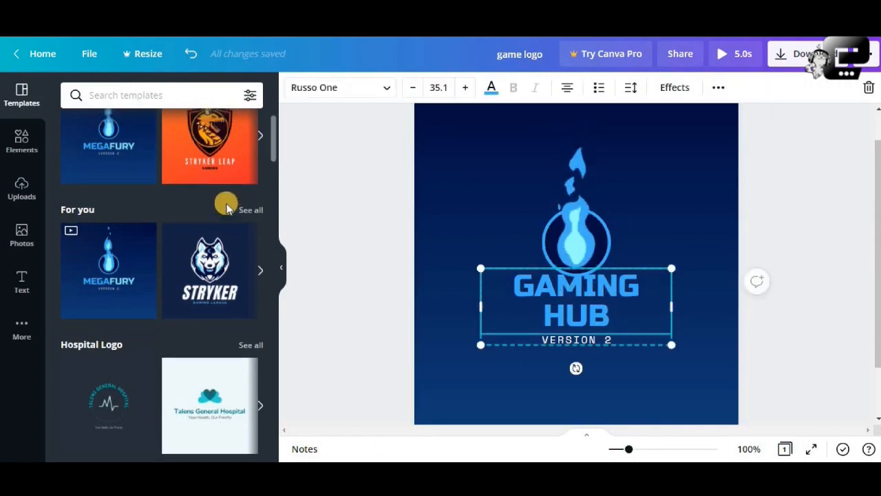
scroll(227, 207, "up", 1)
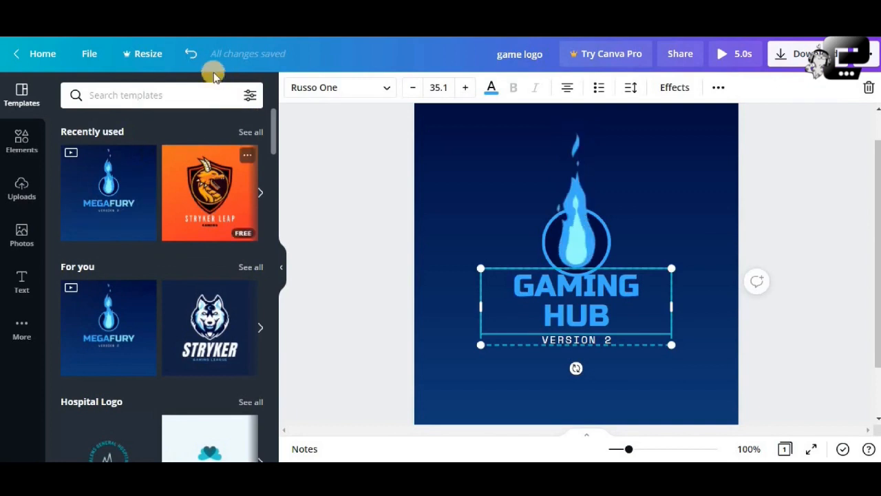
Undo the template change to restore the wolf and shield logo, and look over the whole page.
left_click(190, 55)
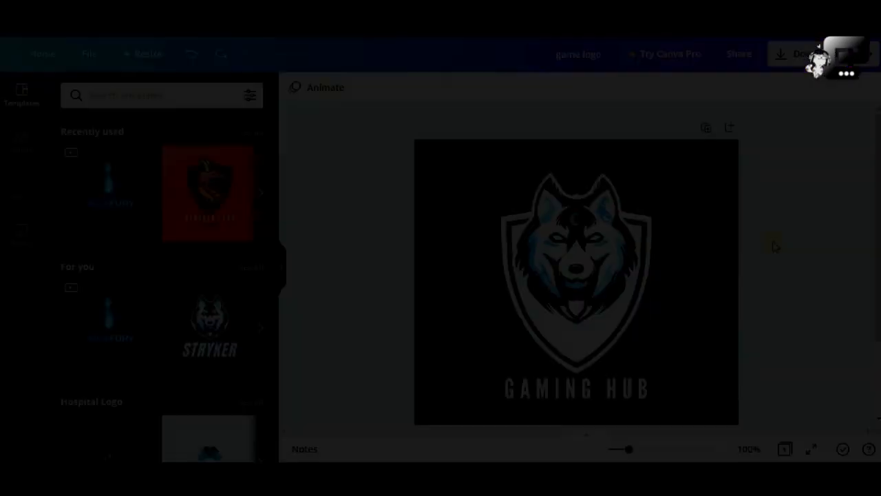
scroll(772, 241, "down", 2)
scroll(772, 241, "up", 2)
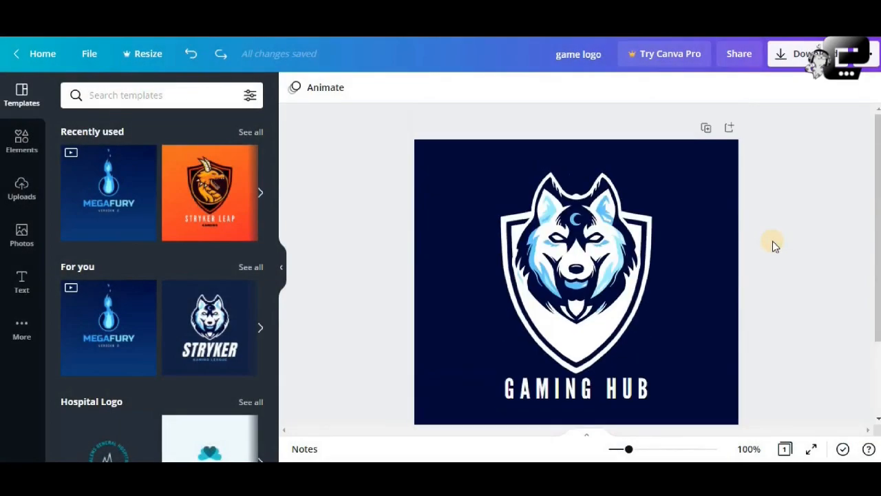
scroll(772, 242, "down", 3)
scroll(772, 242, "up", 2)
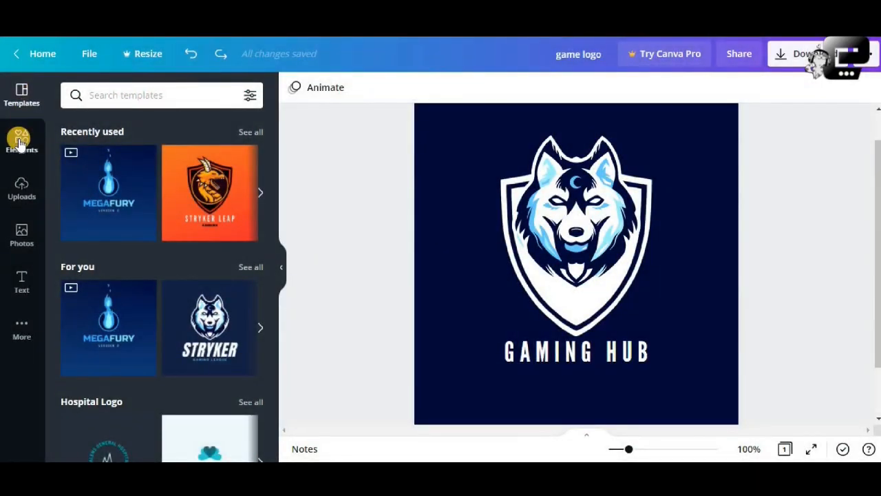
Browse the available graphics in the elements library.
left_click(21, 141)
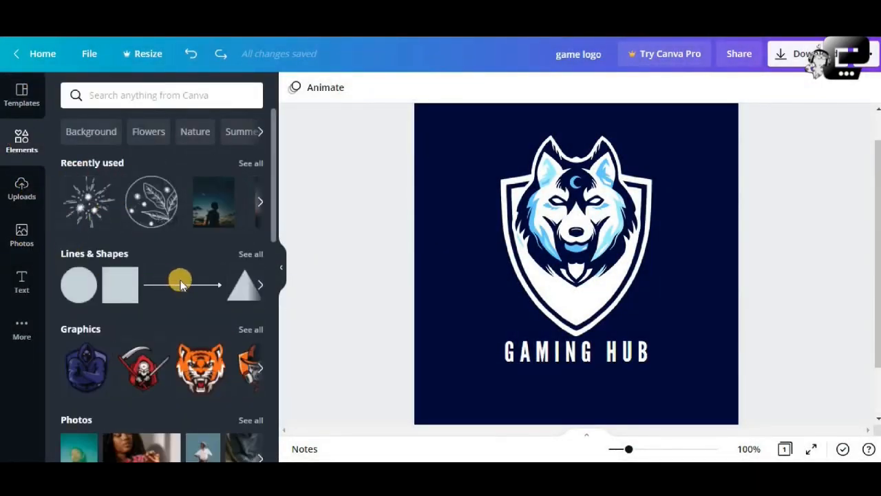
scroll(181, 282, "down", 2)
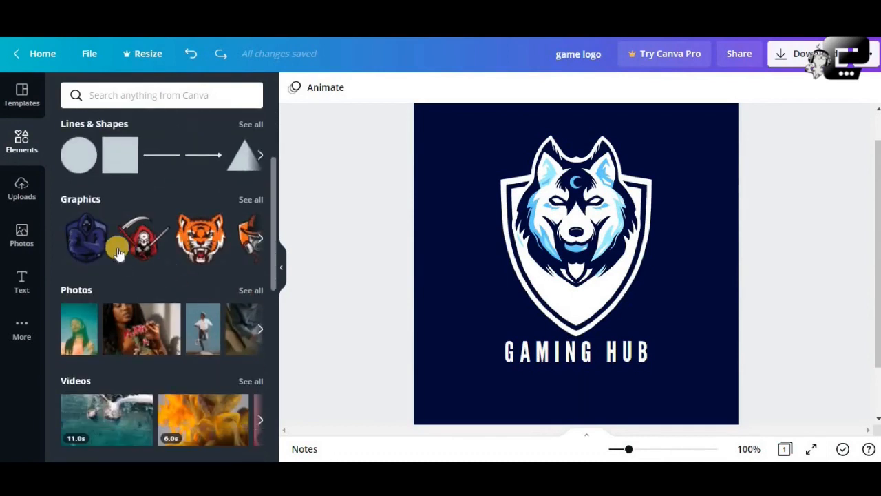
left_click(261, 239)
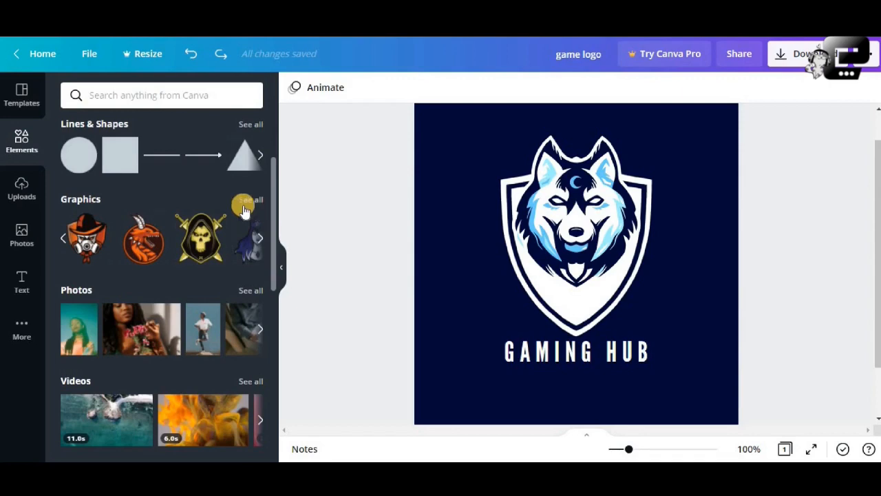
Search the photo library for "logo" and look through the images.
left_click(23, 232)
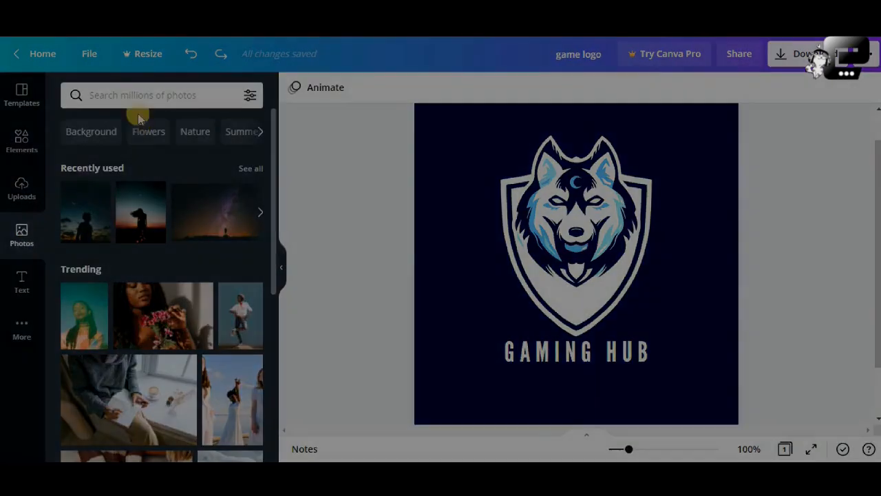
left_click(137, 101)
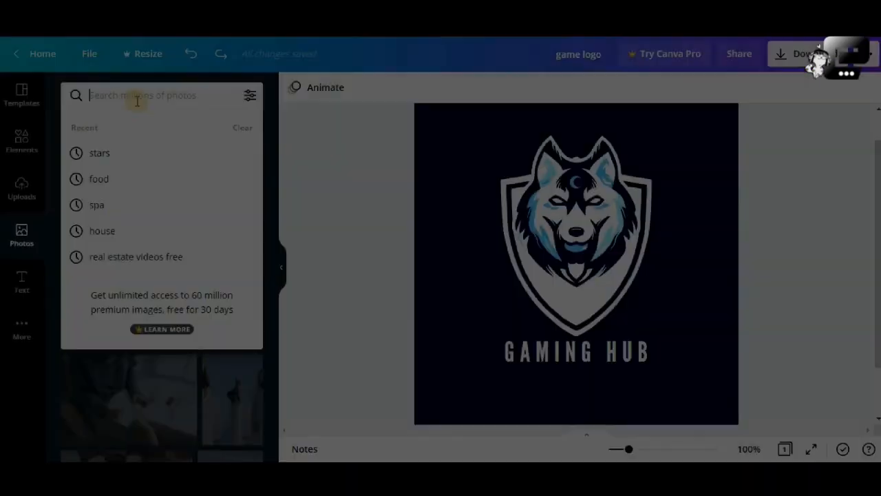
type("lgog")
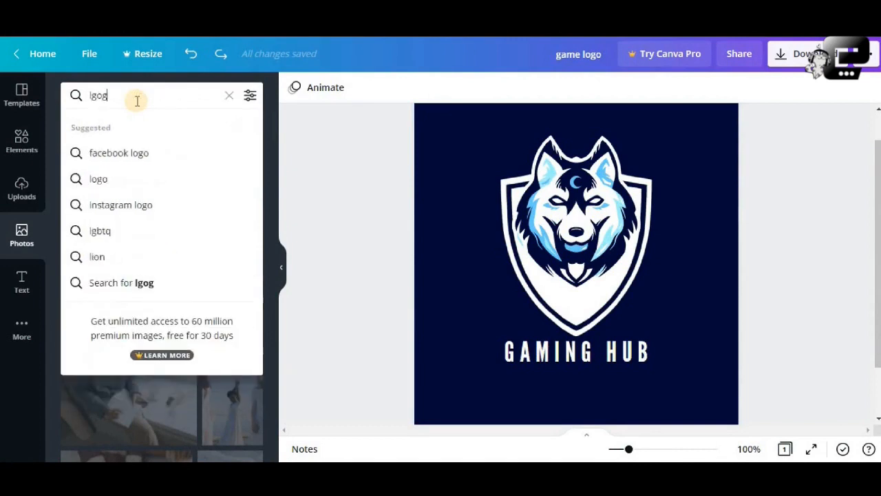
key("BackSpace")
type("ogo")
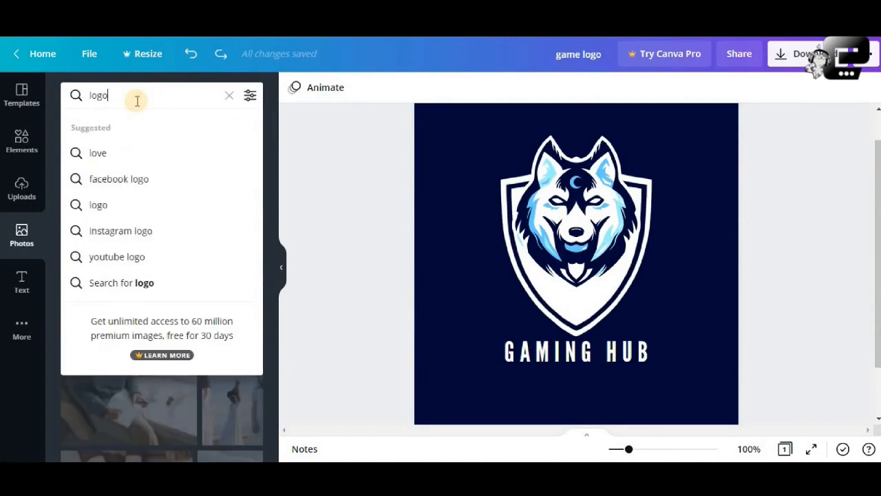
key("Return")
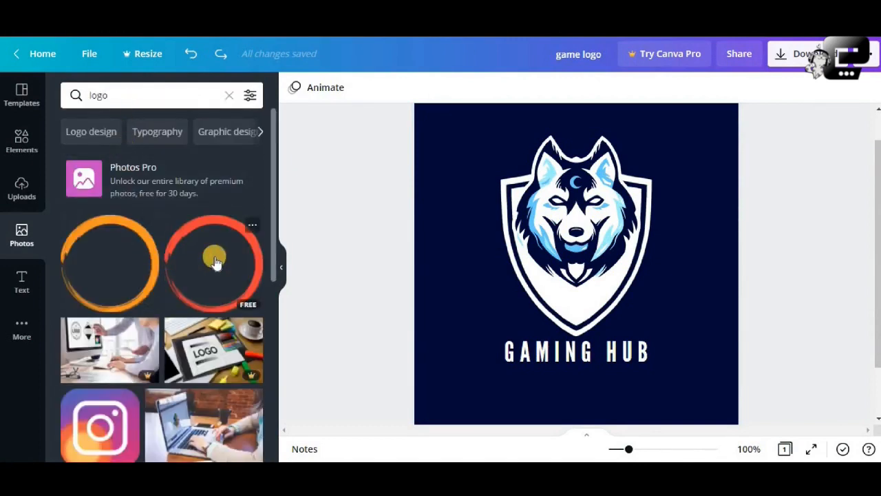
scroll(213, 255, "down", 6)
scroll(214, 259, "up", 5)
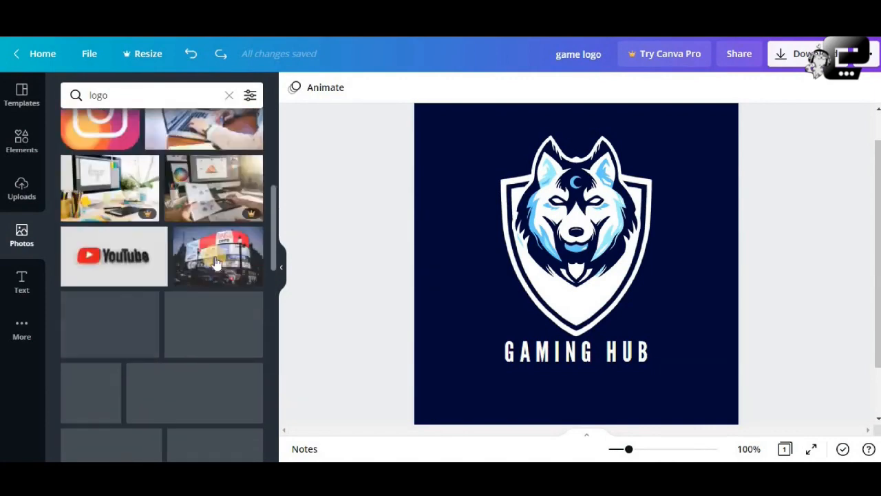
Look through the text styles and the uploaded videos, audio and images.
left_click(13, 278)
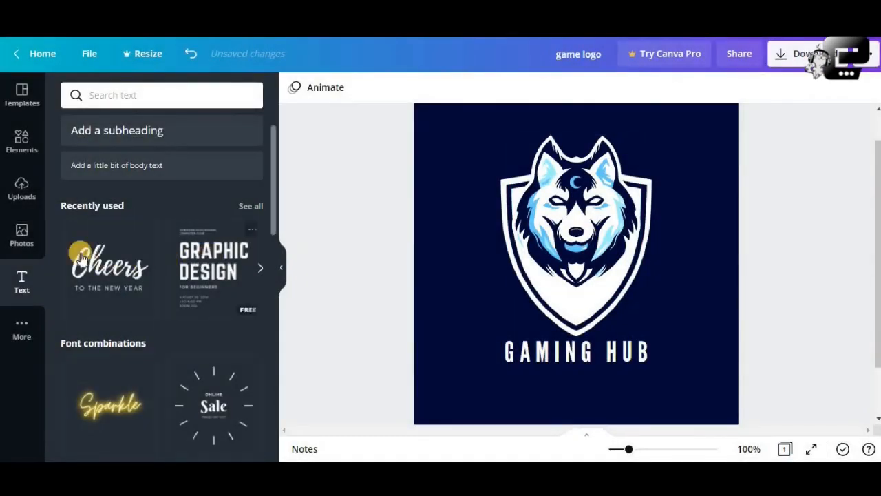
left_click(22, 193)
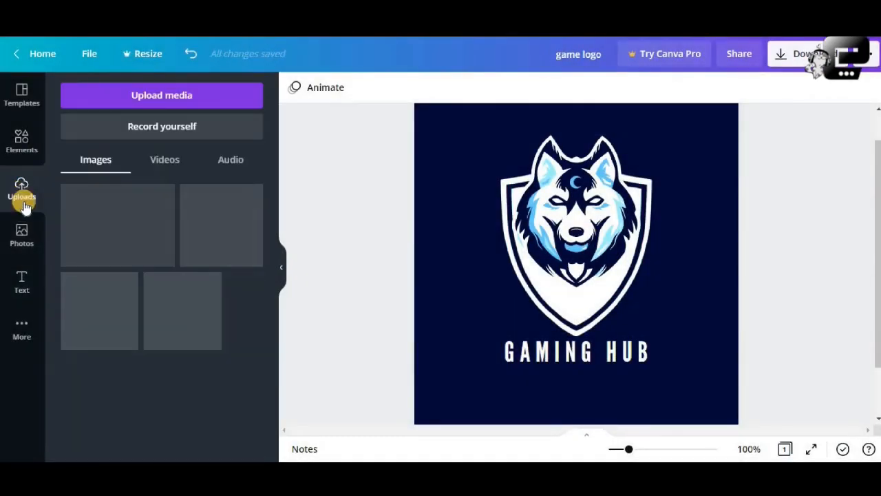
left_click(167, 168)
left_click(230, 161)
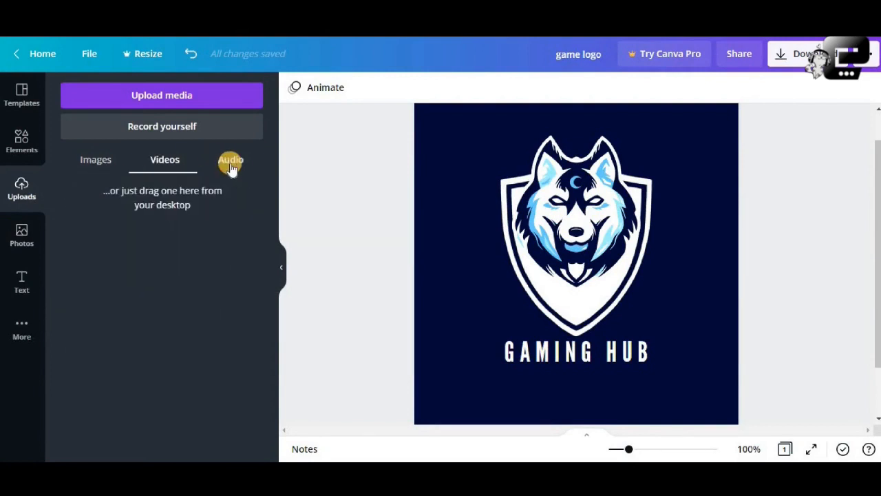
left_click(96, 161)
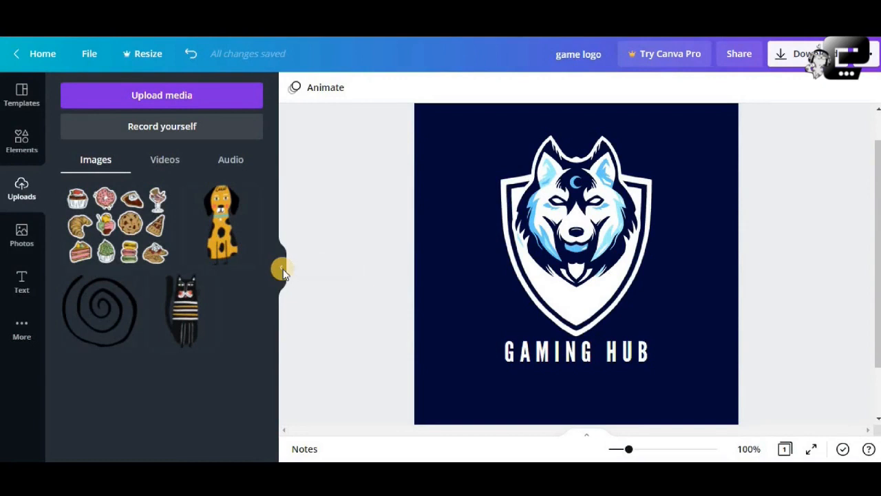
left_click(282, 270)
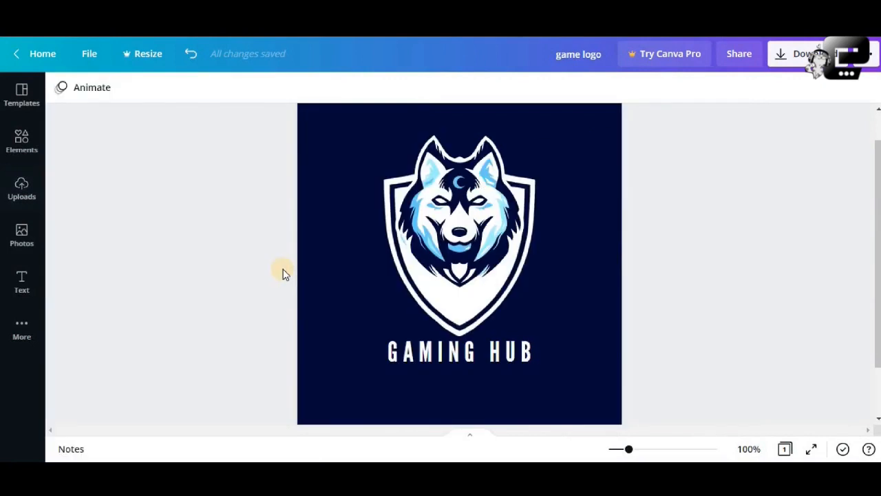
left_click(21, 375)
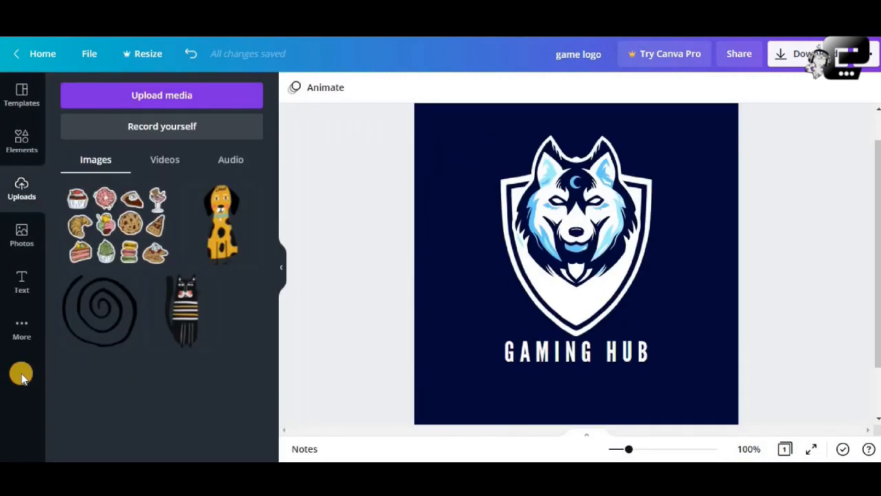